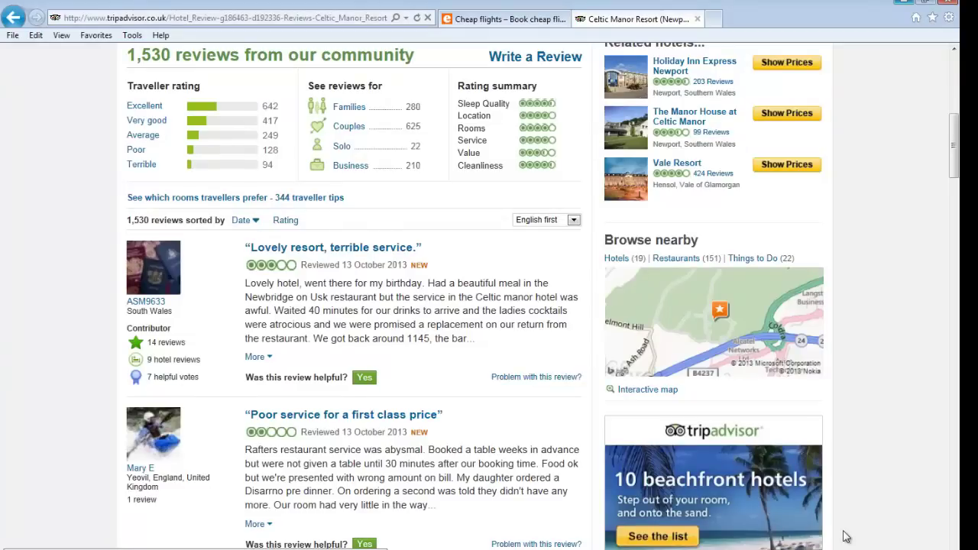
Switch over to the easyJet flight booking page
left_click(516, 25)
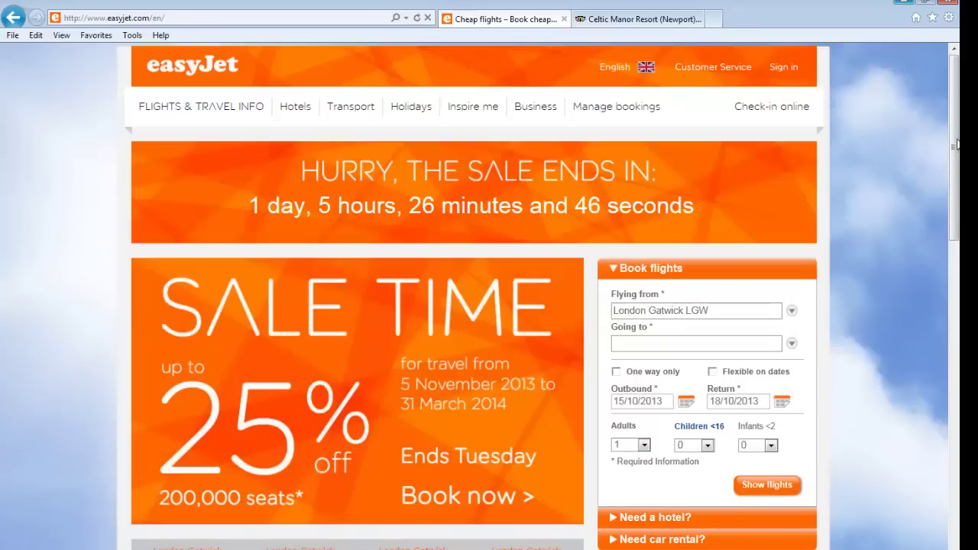
left_click_drag(956, 144, 953, 144)
left_click(688, 408)
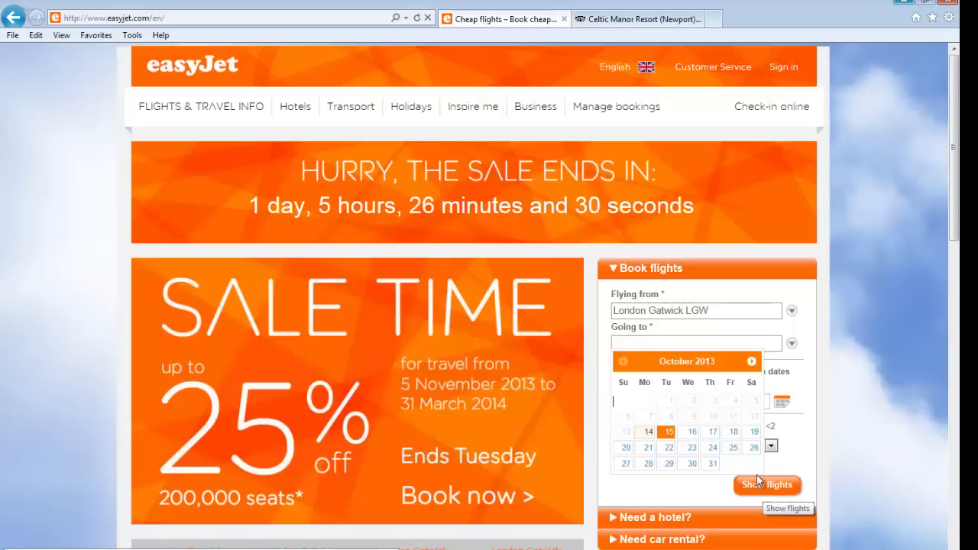
Set the Flying from airport to Bristol BRS
left_click(791, 310)
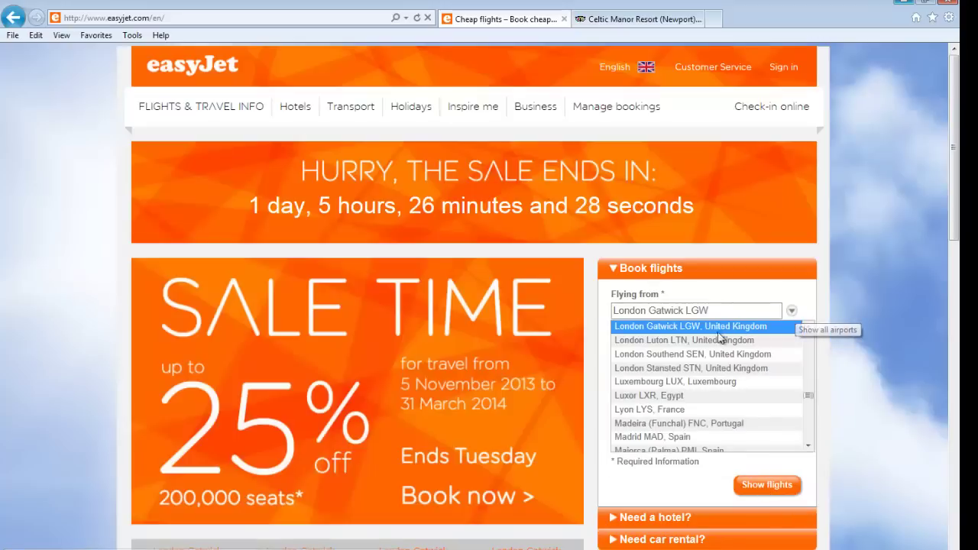
left_click_drag(808, 395, 809, 345)
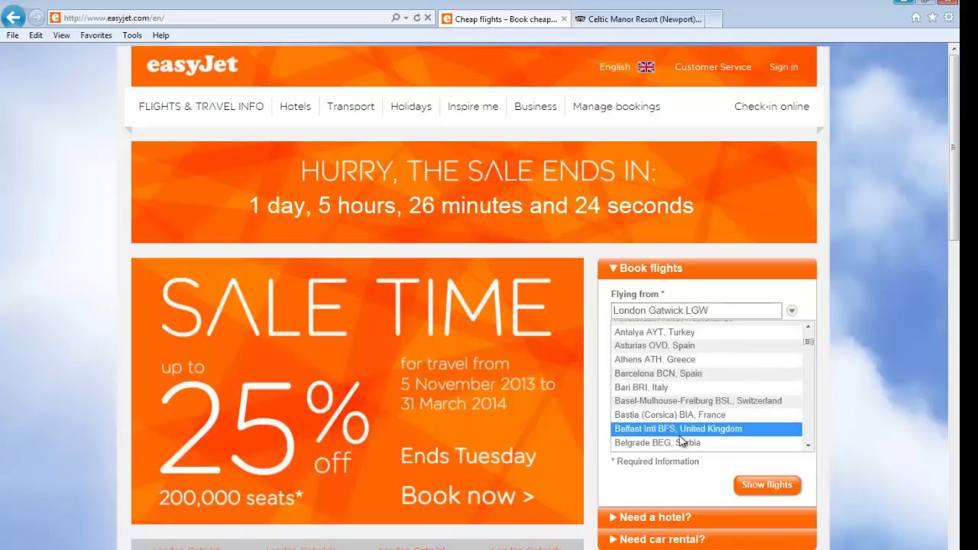
scroll(680, 435, "down", 3)
scroll(679, 435, "down", 5)
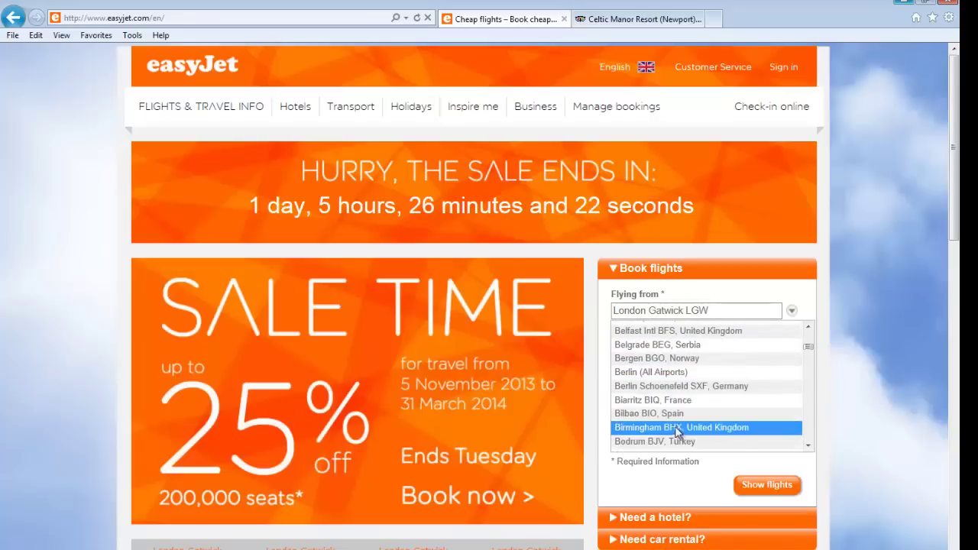
scroll(672, 419, "down", 3)
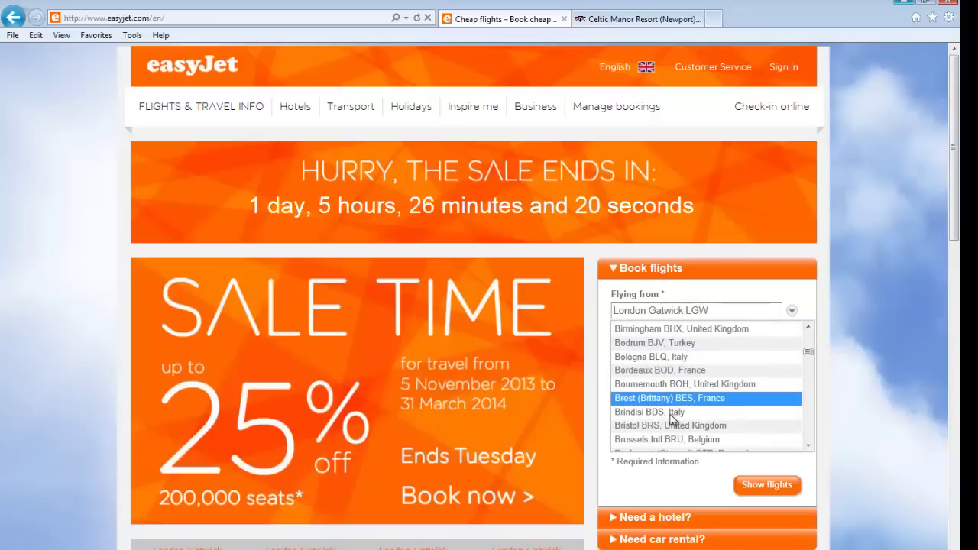
scroll(672, 419, "down", 1)
left_click(671, 415)
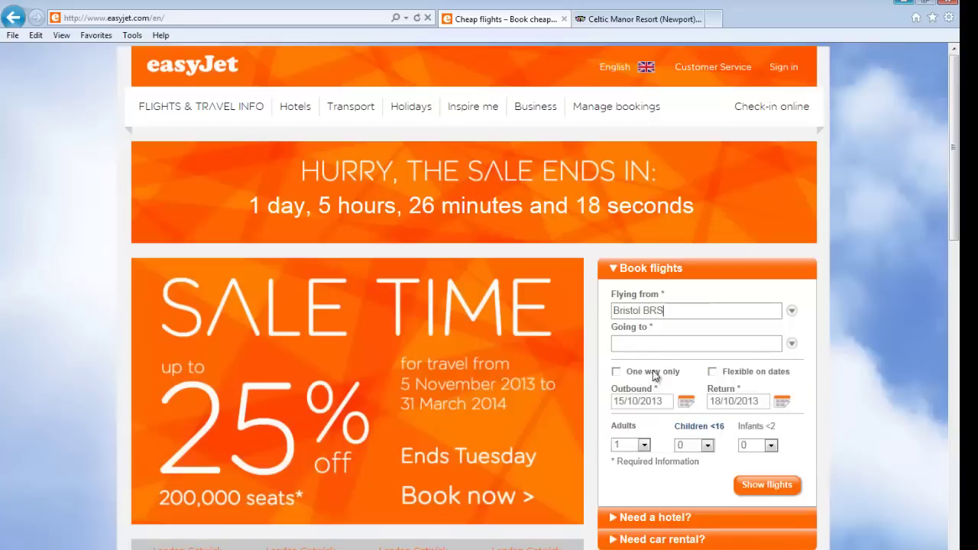
Set the Going to airport to Bordeaux BOD
left_click(791, 345)
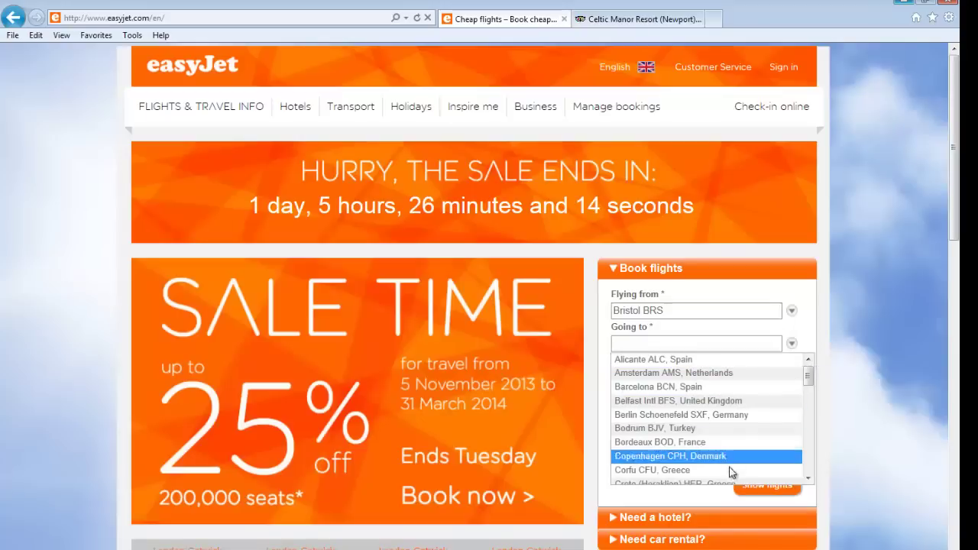
left_click_drag(808, 380, 807, 379)
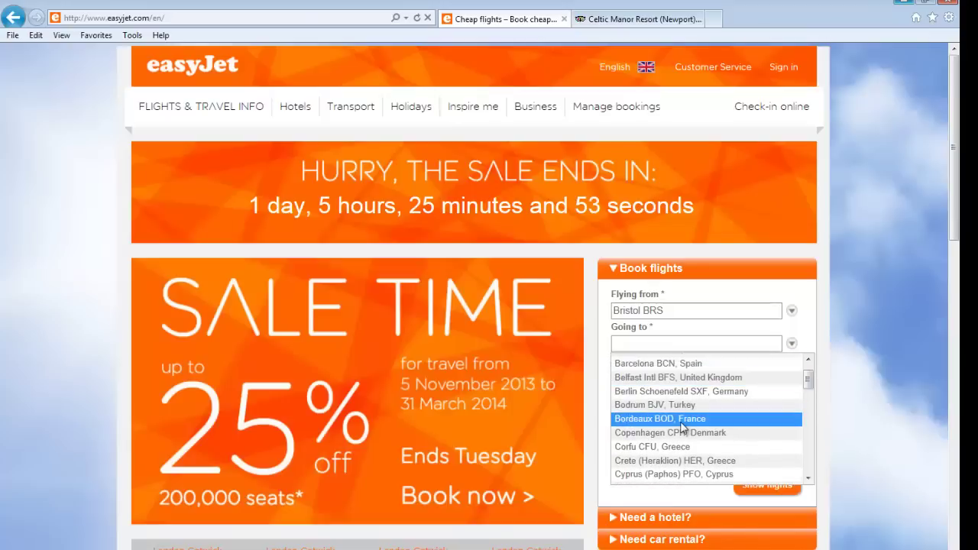
left_click(682, 422)
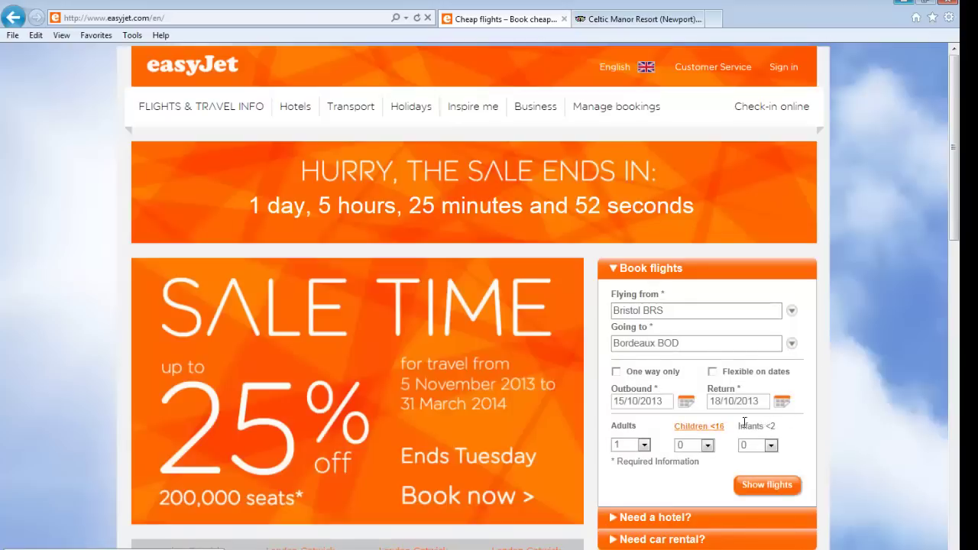
Set the return date to 4 November 2013
left_click(780, 401)
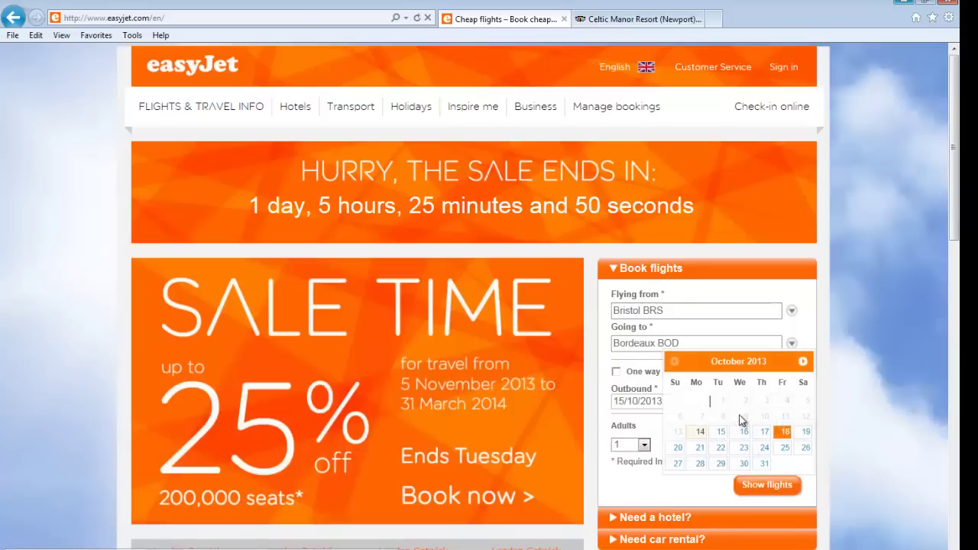
left_click(802, 362)
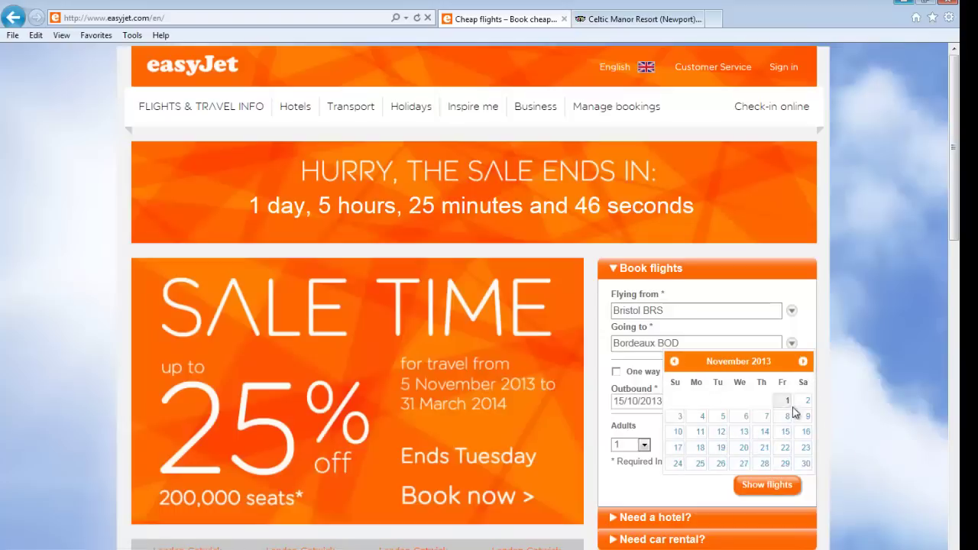
left_click(699, 419)
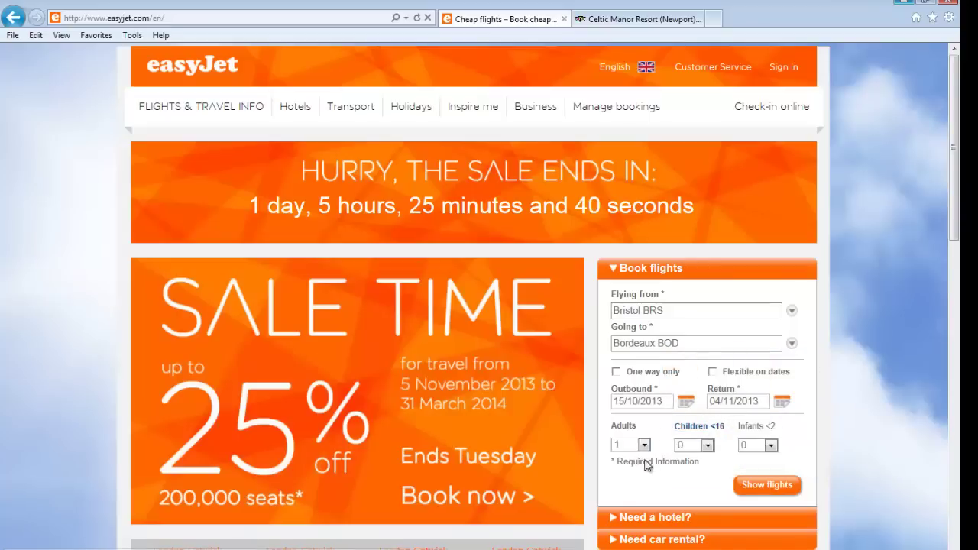
Search the flights and pick the £55.99 Tue 15 Oct outbound fare
left_click(770, 492)
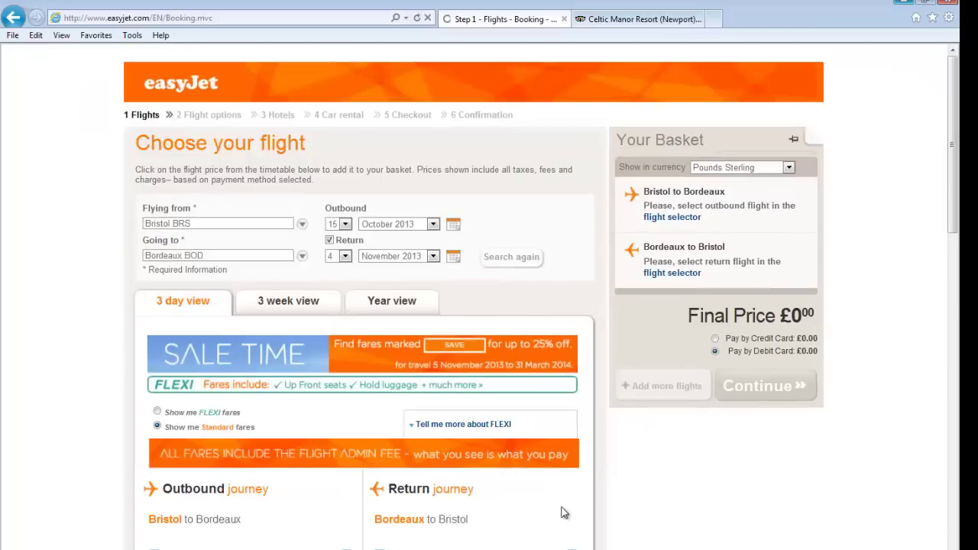
scroll(105, 357, "down", 1)
scroll(106, 357, "down", 3)
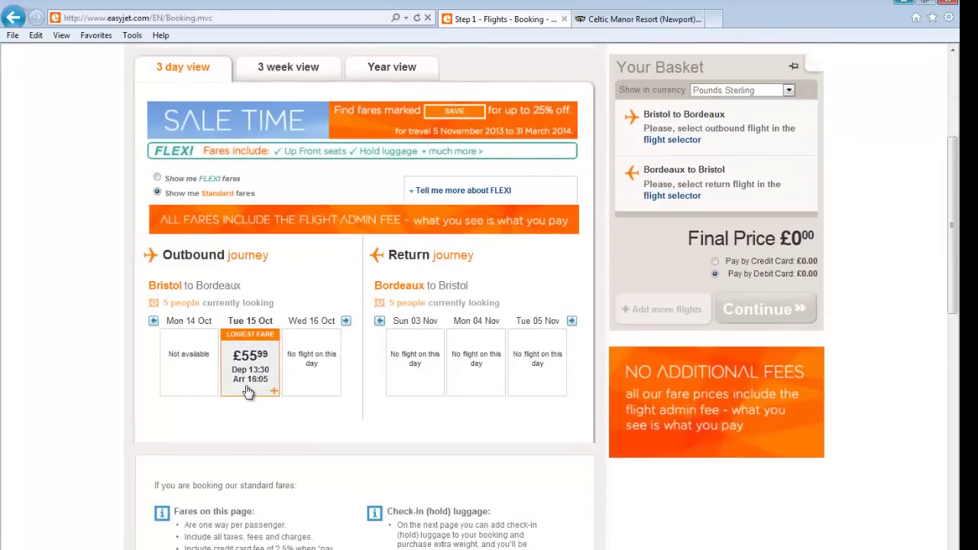
left_click(249, 385)
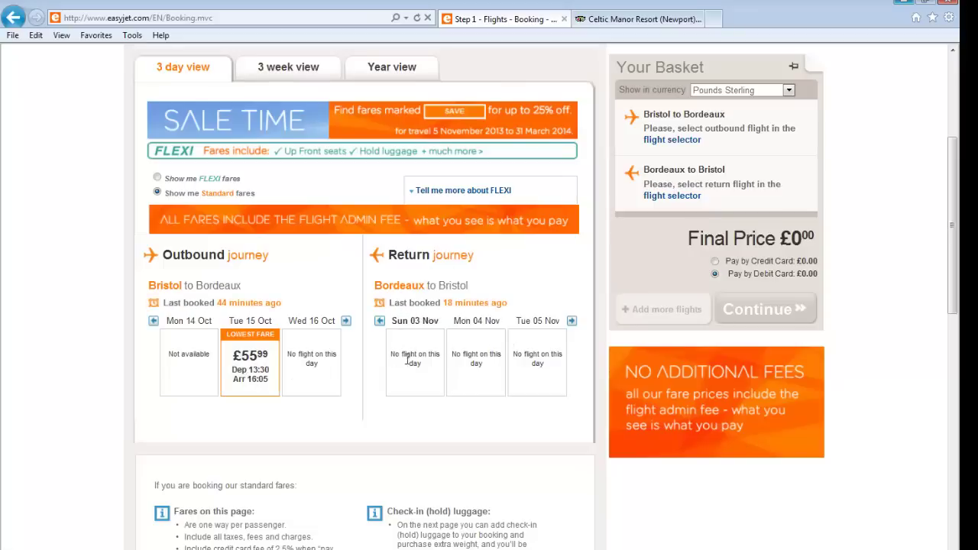
Page through the return dates to bring the Sat 02 Nov fare into view
left_click(570, 321)
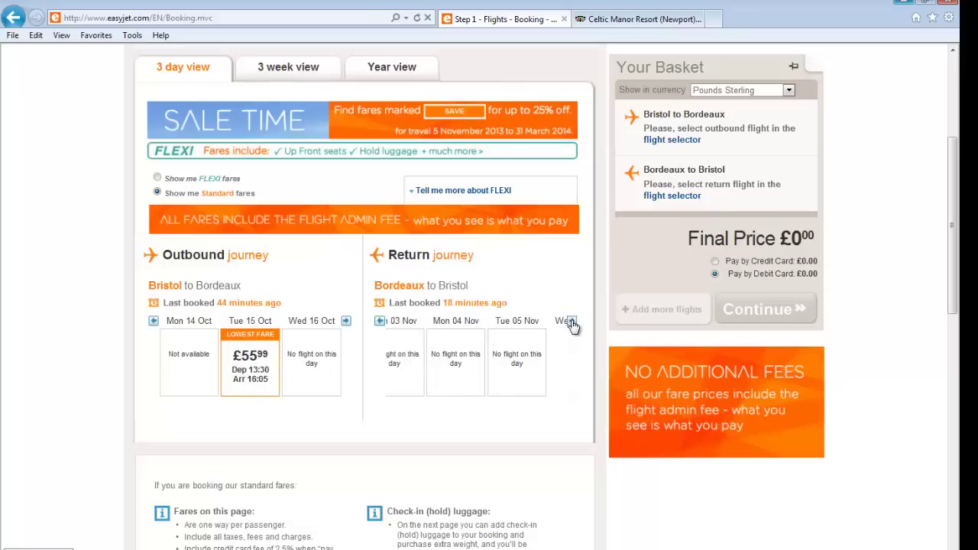
left_click(571, 322)
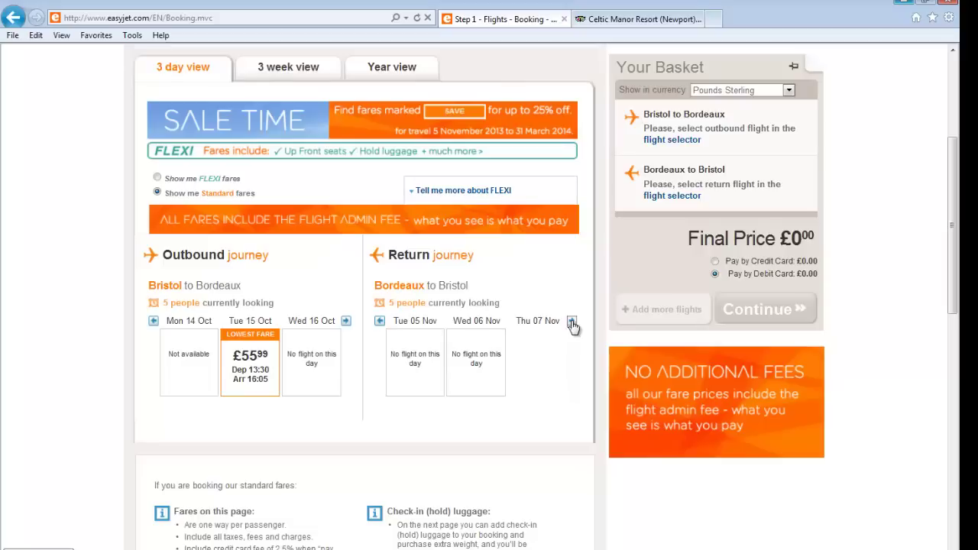
left_click(571, 321)
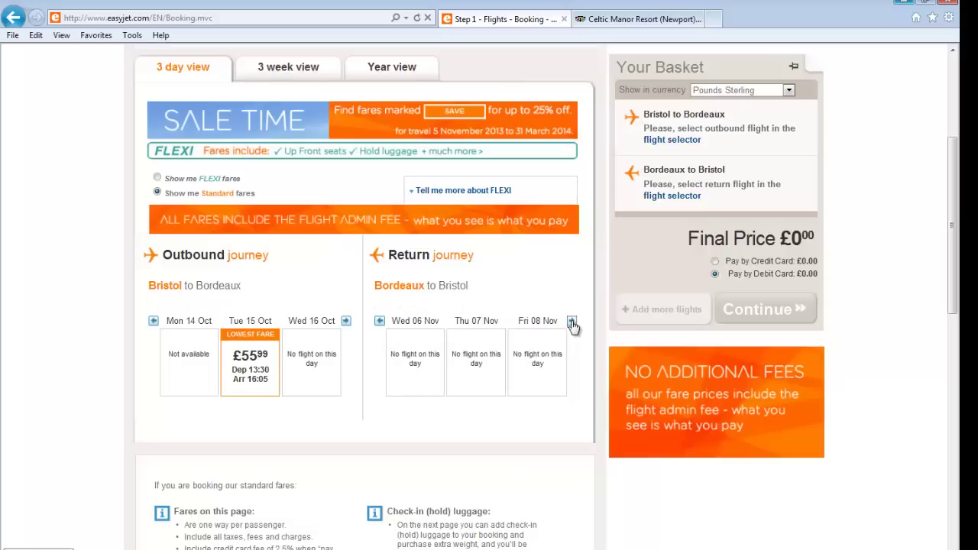
left_click(571, 322)
left_click(571, 321)
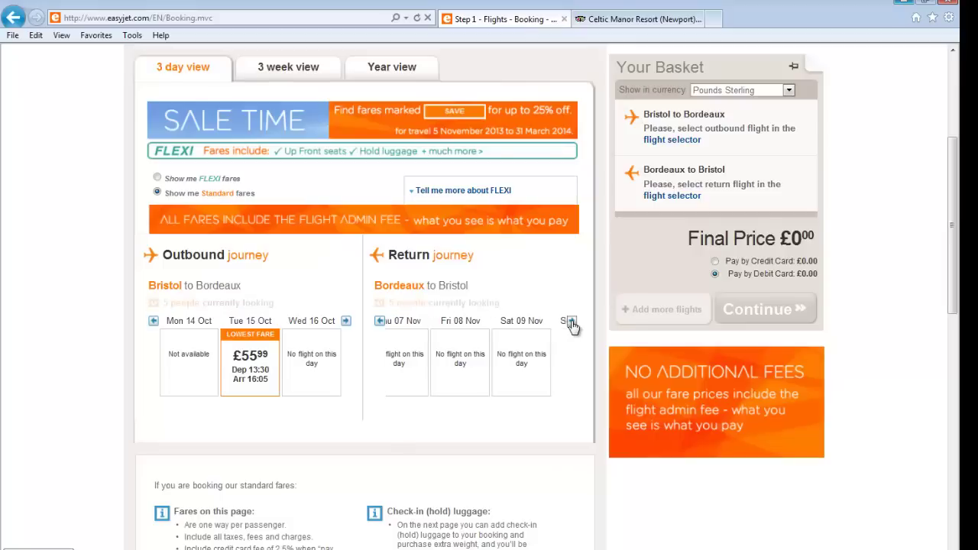
left_click(379, 322)
left_click(379, 322)
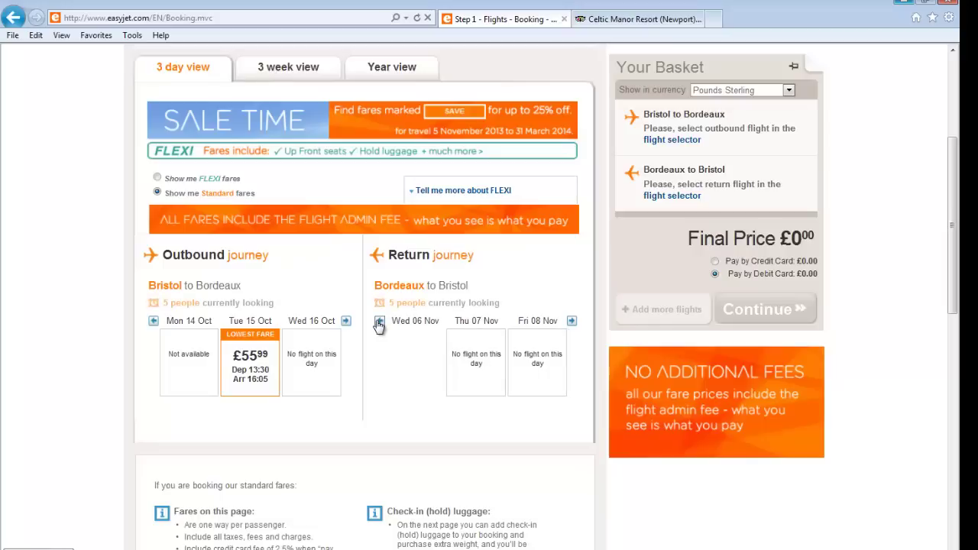
left_click(379, 321)
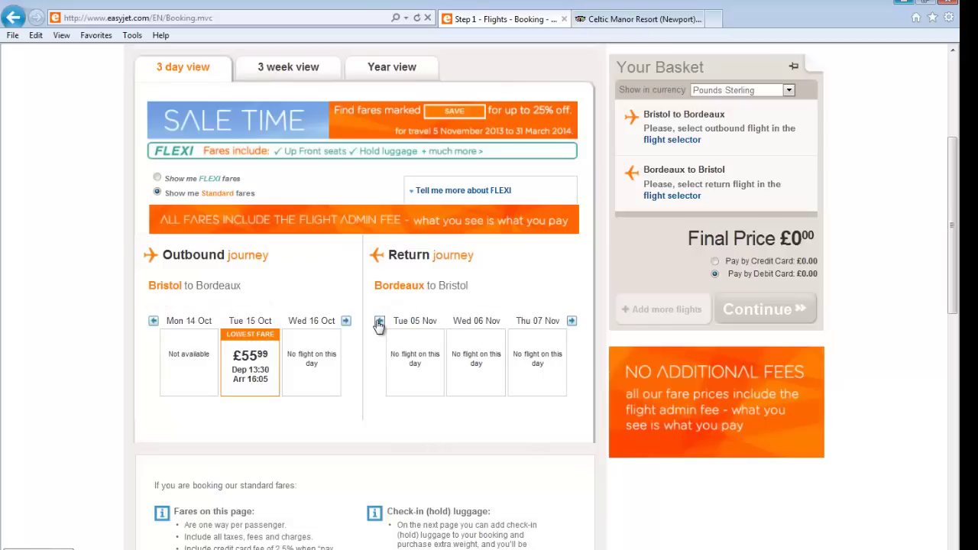
left_click(379, 322)
left_click(378, 322)
left_click(379, 322)
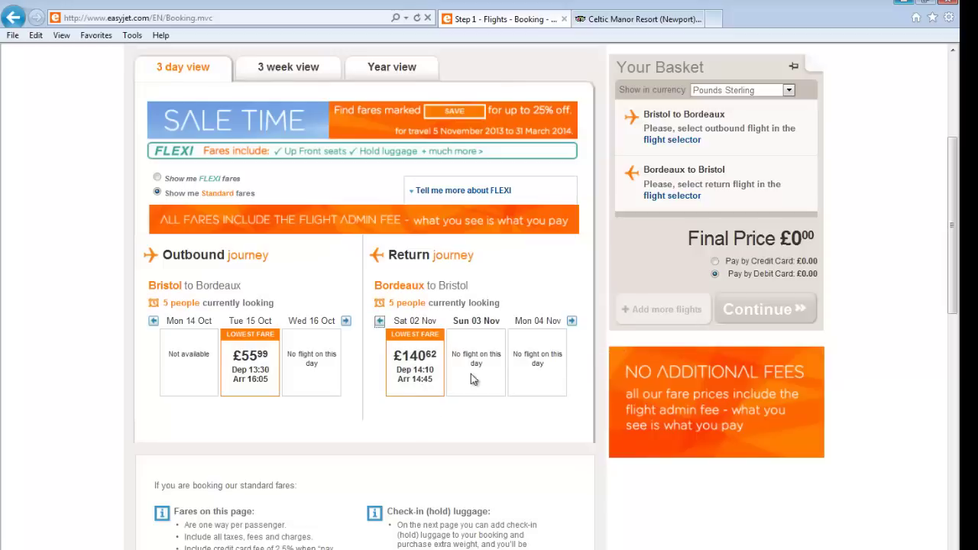
Put the 15 Oct outbound and 02 Nov return in the basket (£196.61) and continue
left_click(249, 392)
left_click(414, 373)
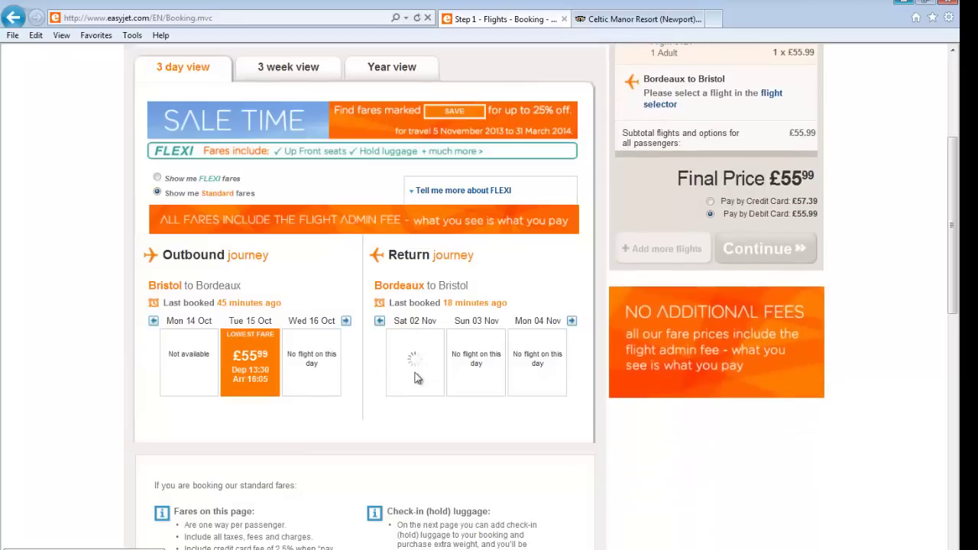
scroll(766, 226, "up", 2)
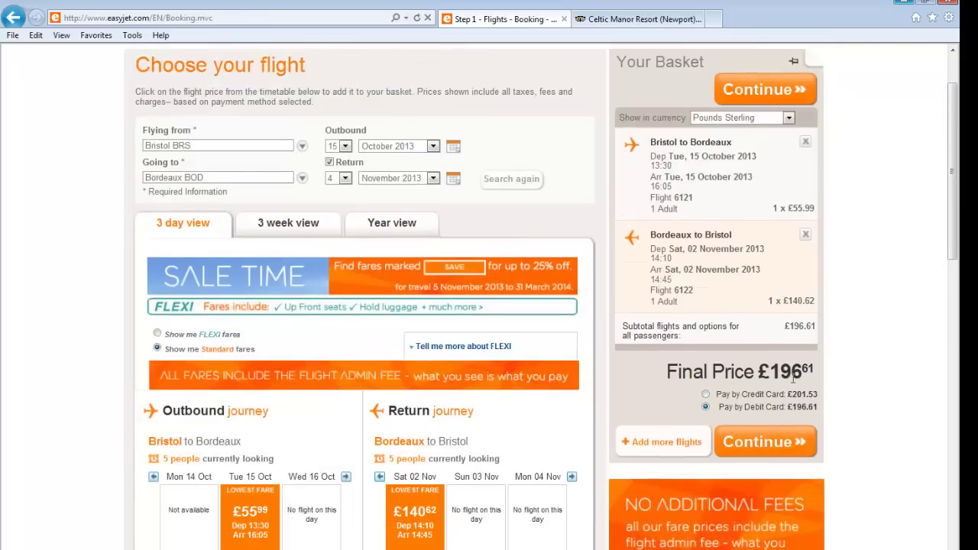
left_click(762, 447)
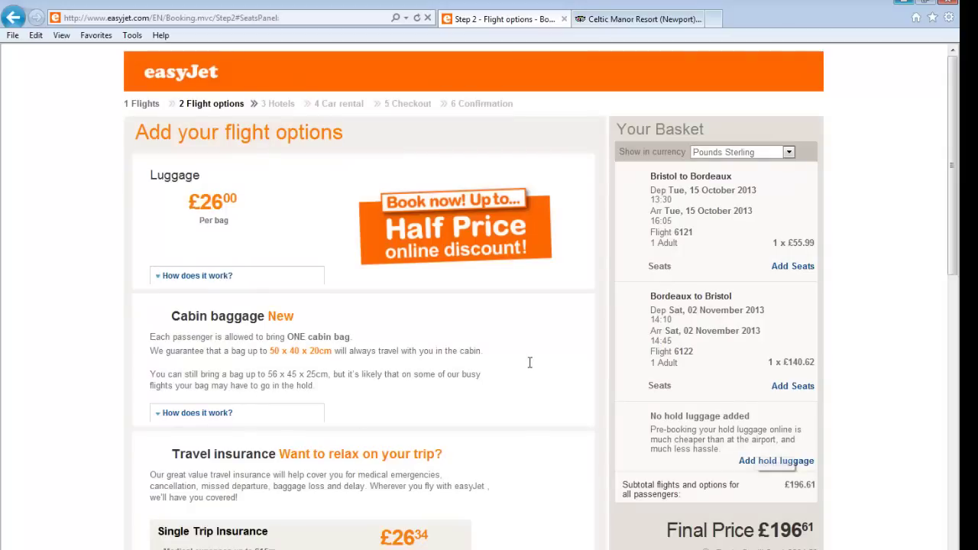
Add 1 surf board (£54.00) as sports equipment, making the total £250.61, and continue
scroll(527, 367, "down", 5)
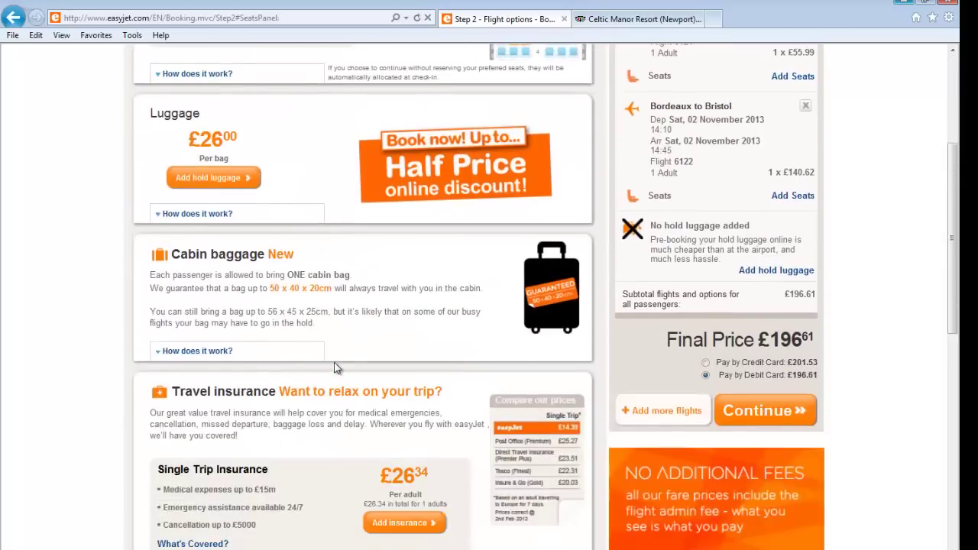
scroll(334, 370, "down", 4)
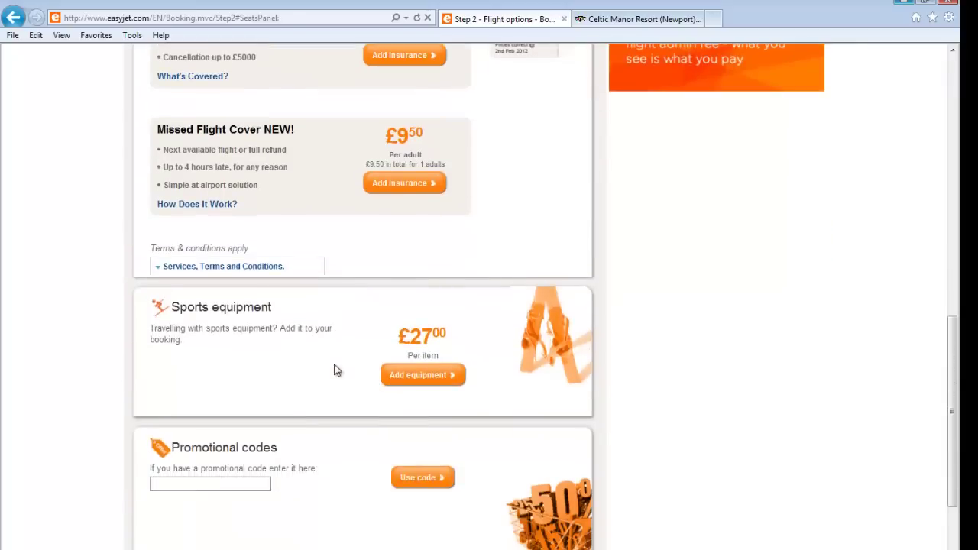
left_click(430, 382)
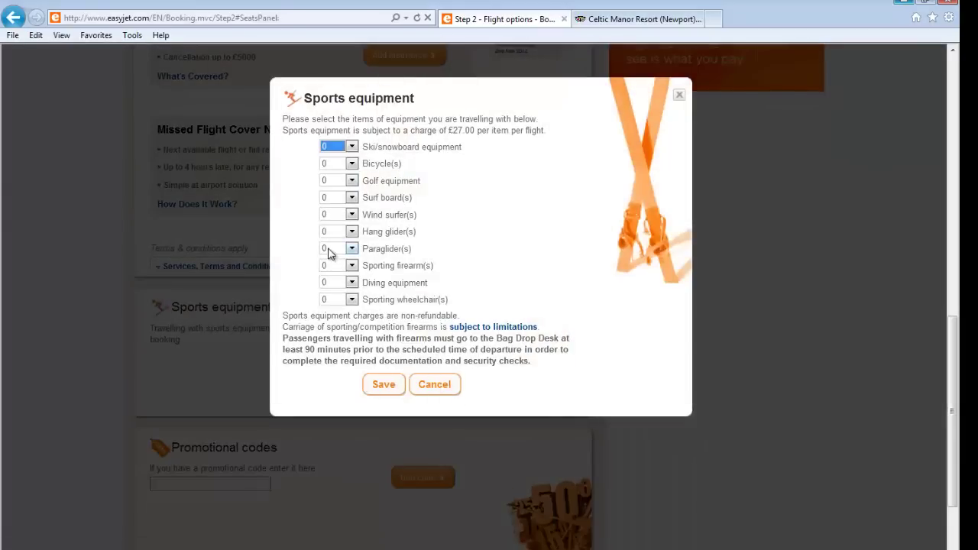
left_click(352, 198)
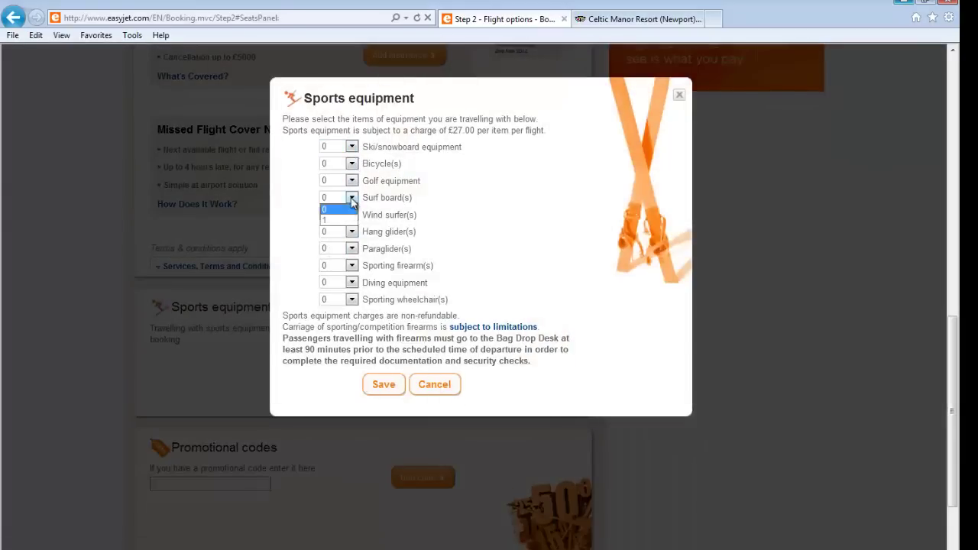
left_click(341, 222)
left_click(383, 385)
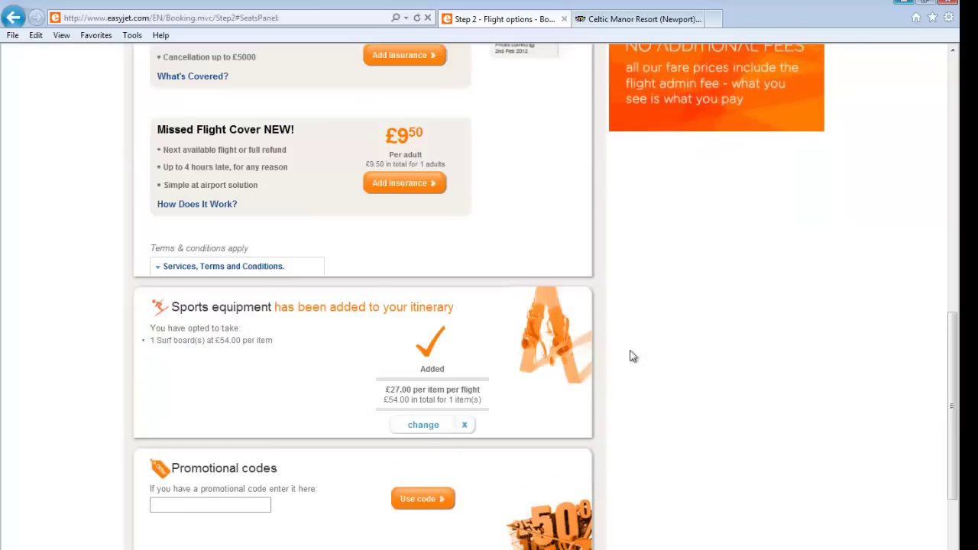
scroll(481, 413, "down", 3)
scroll(481, 412, "up", 8)
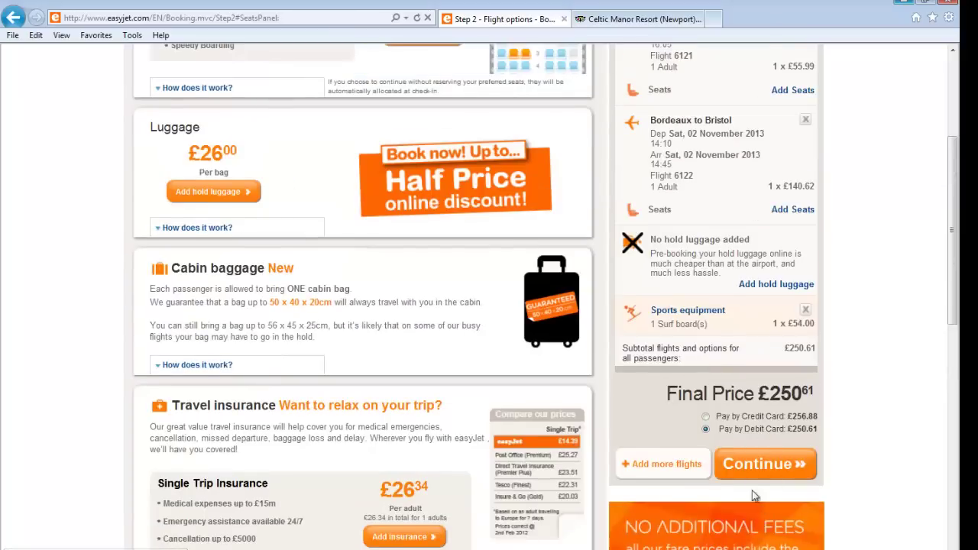
left_click(756, 465)
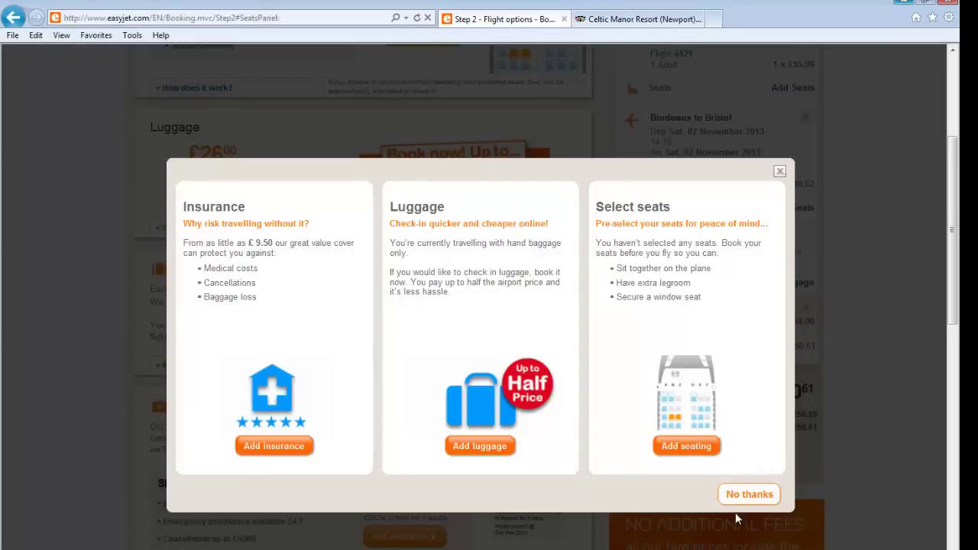
Decline the insurance, luggage and seat extras and skip the Bordeaux hotels
left_click(760, 498)
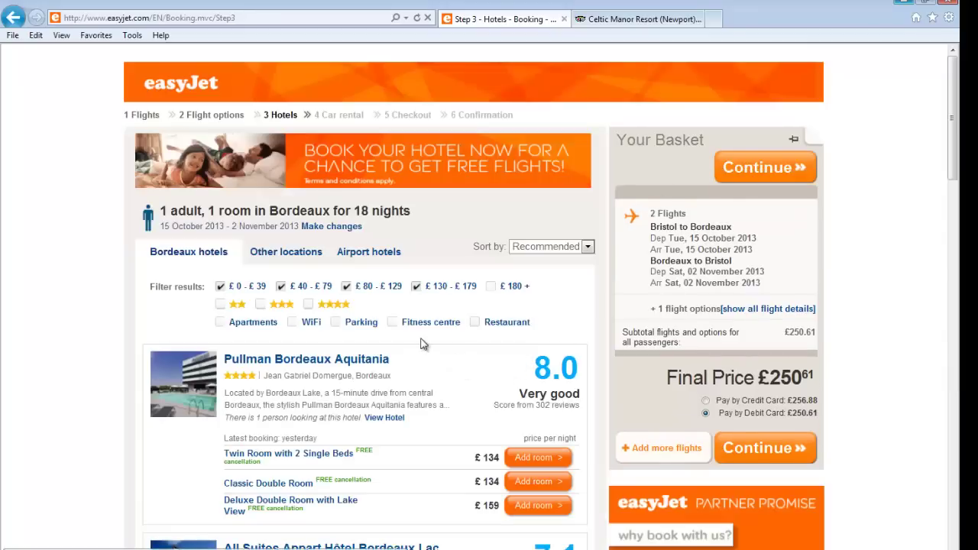
scroll(443, 371, "down", 11)
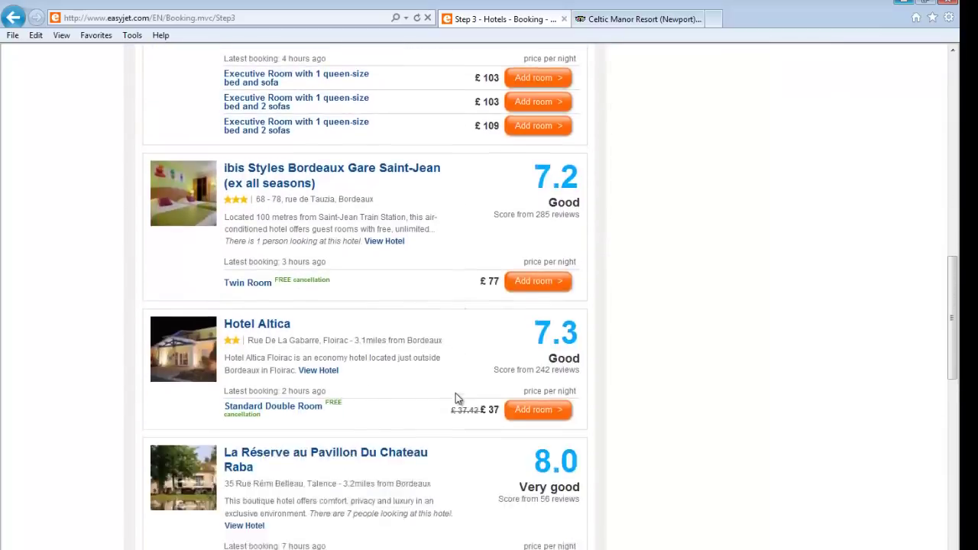
scroll(456, 392, "down", 7)
scroll(455, 390, "up", 18)
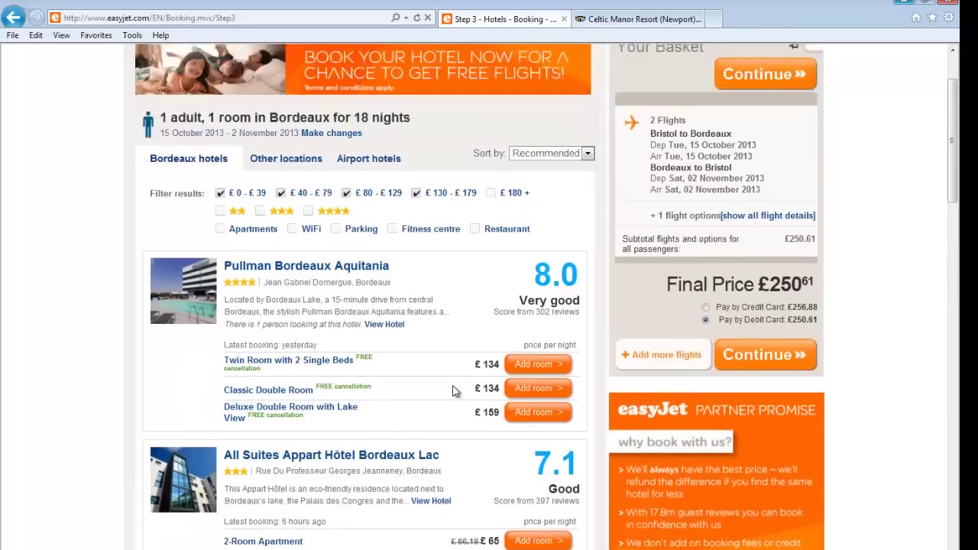
scroll(455, 391, "up", 3)
left_click(758, 450)
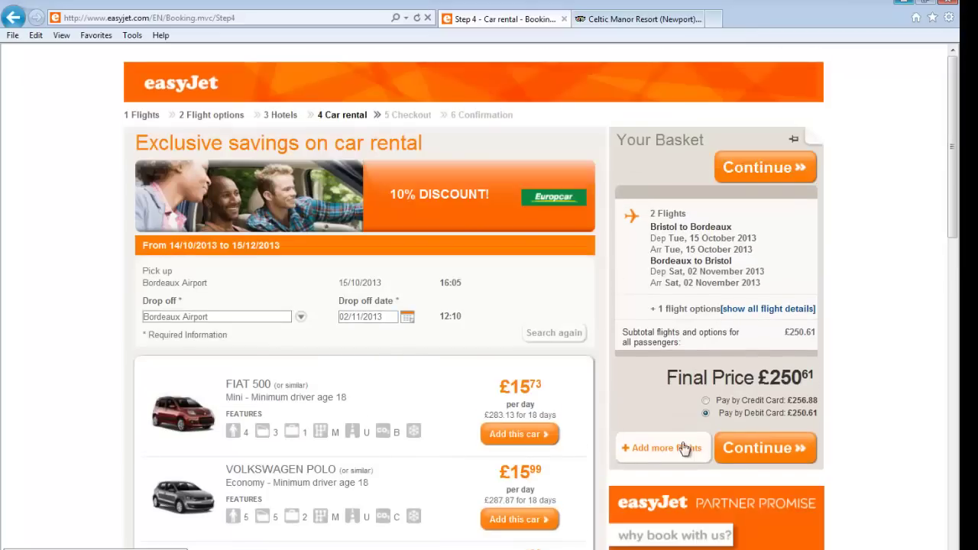
Add the £713.99 Volkswagen Sharan Auto, bringing the total to £964.60, and continue
scroll(394, 408, "down", 3)
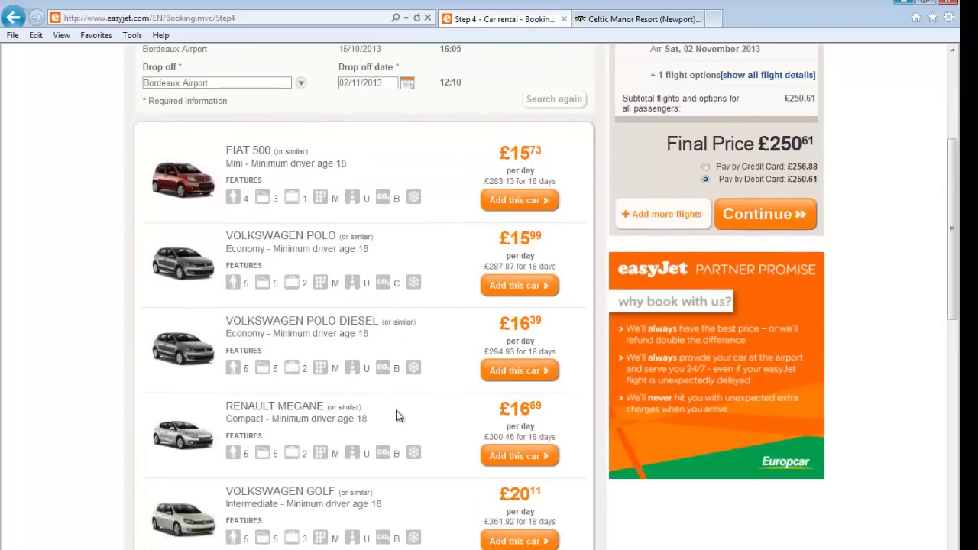
scroll(395, 415, "down", 4)
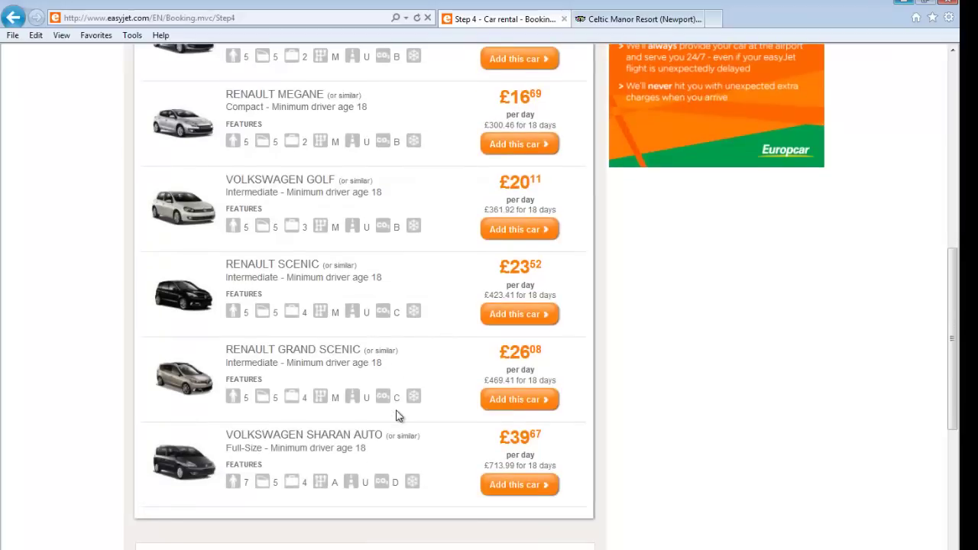
left_click(517, 490)
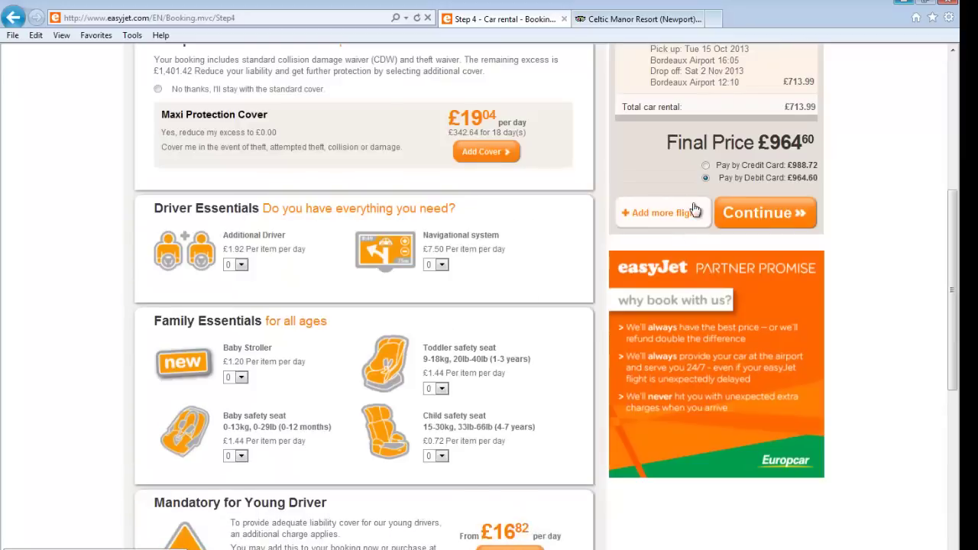
scroll(688, 233, "up", 2)
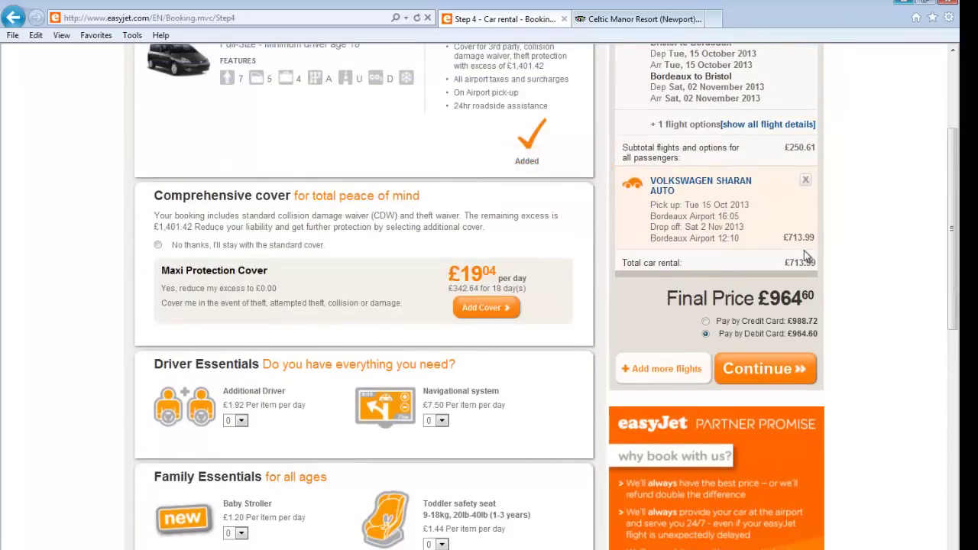
left_click(784, 367)
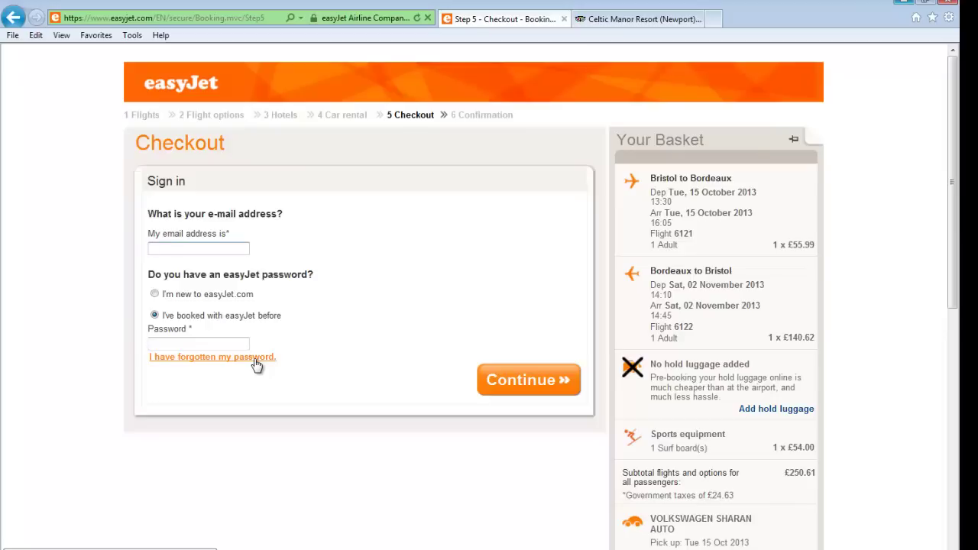
Choose I'm new to easyJet.com and try to continue, triggering the email-required warning
left_click(155, 294)
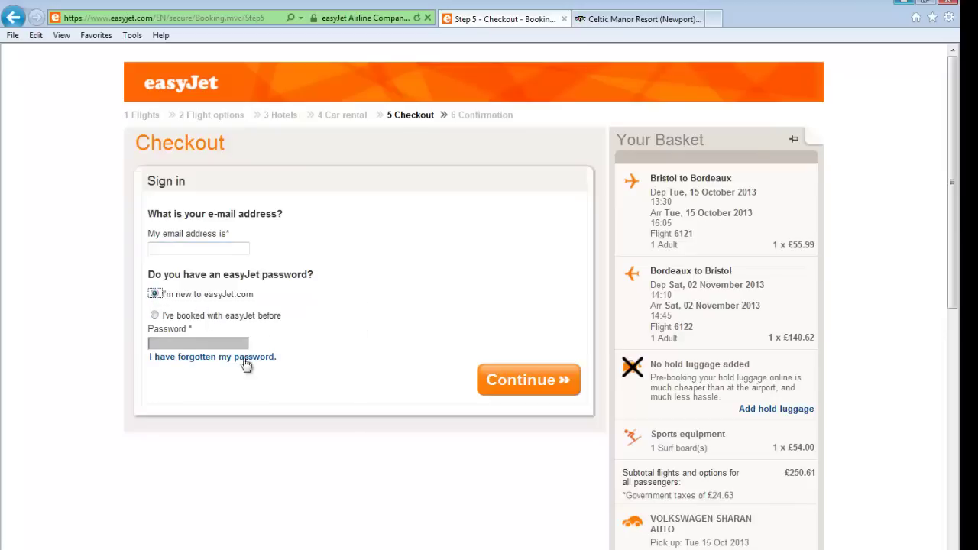
left_click(504, 387)
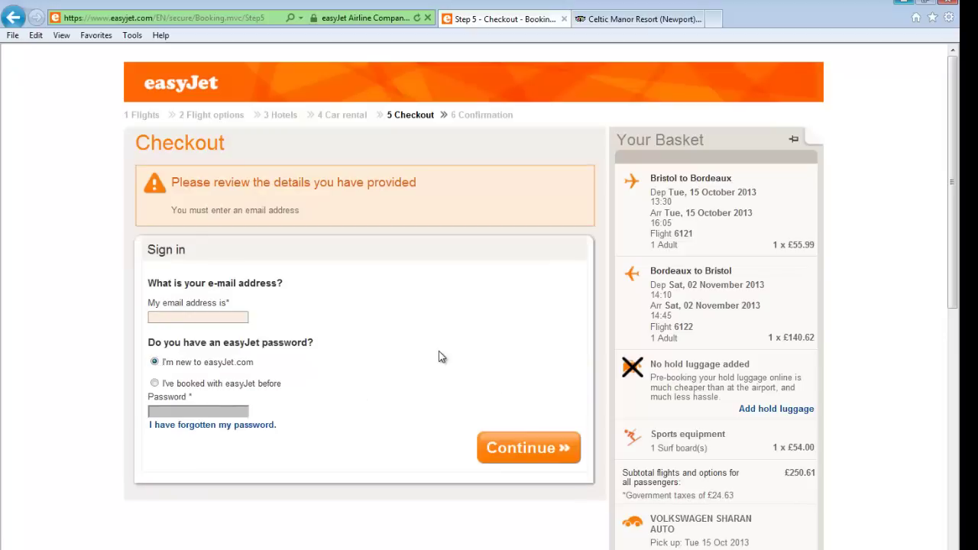
left_click(150, 315)
Return to the easyJet homepage and go through Sign in to the Register form
left_click(156, 92)
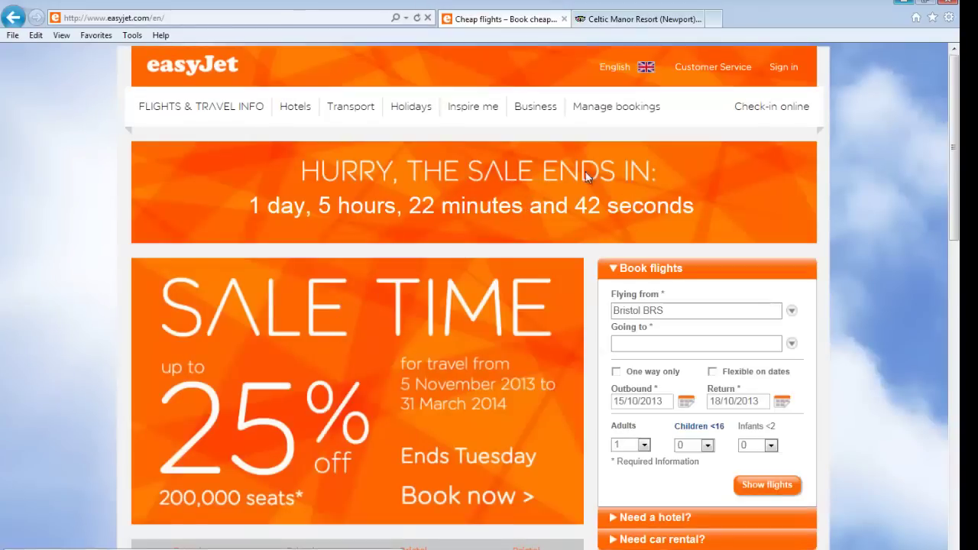
left_click(791, 69)
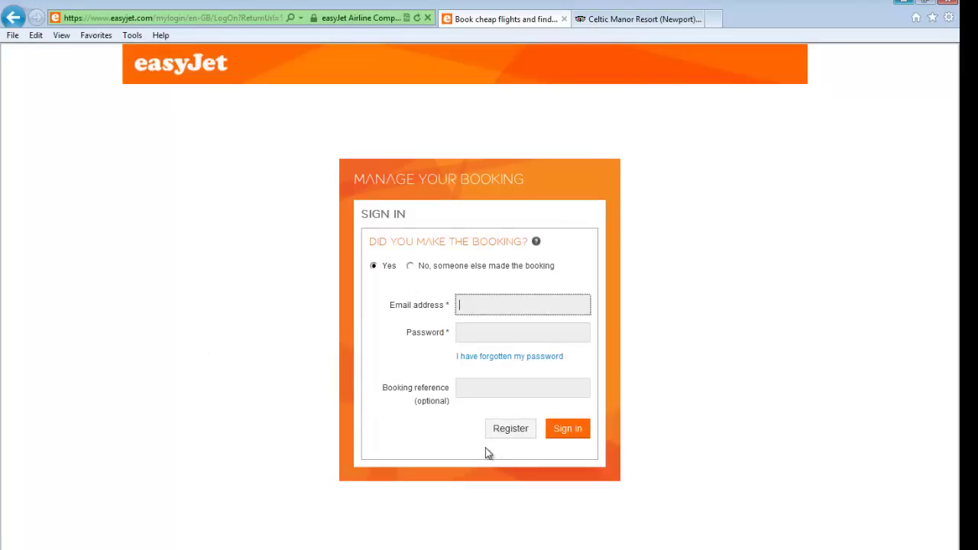
left_click(510, 432)
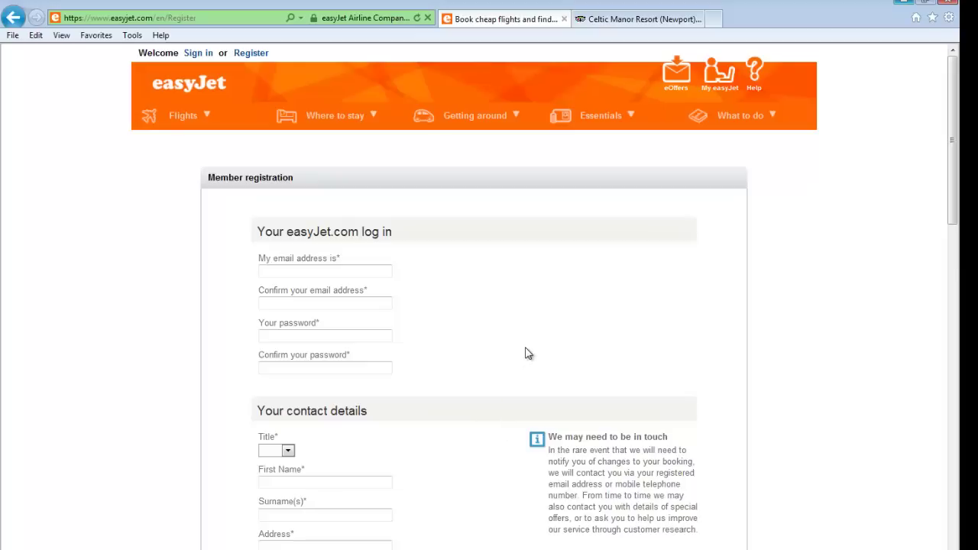
Enter the email address in the 'My email address is' field, fixing a typo
left_click(295, 271)
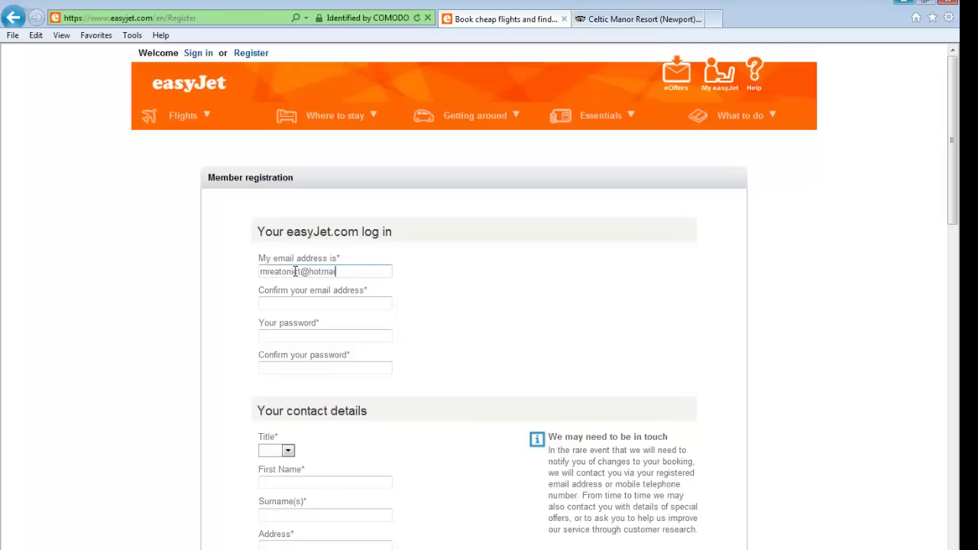
Type the email into 'Confirm your email address', which doesn't yet match
left_click(273, 302)
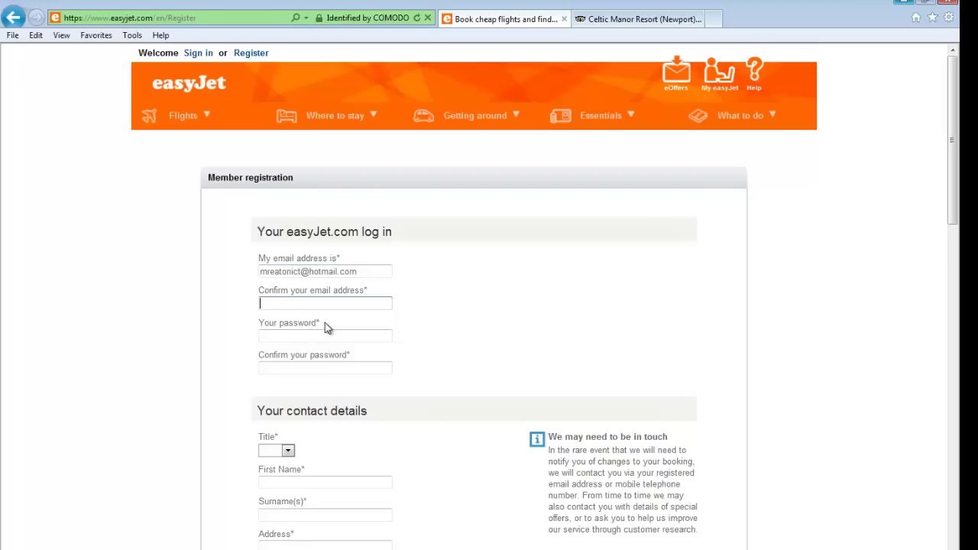
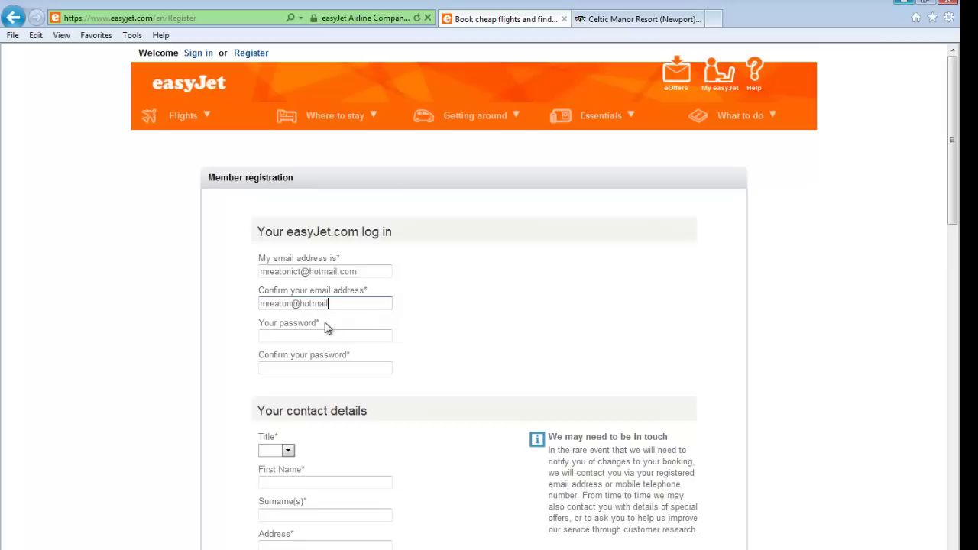
left_click_drag(261, 272, 342, 281)
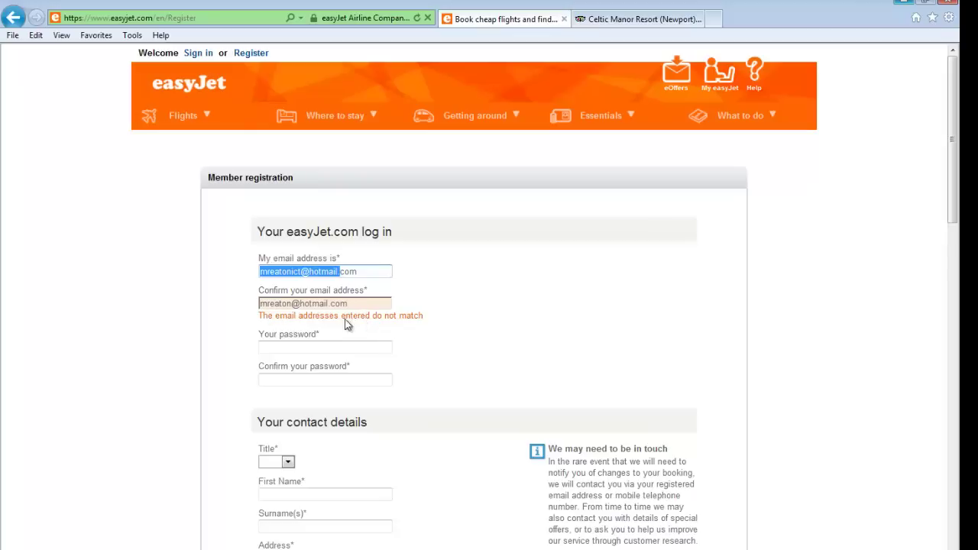
Fix the stray and missing letters in the confirmation email so both addresses match
left_click(294, 304)
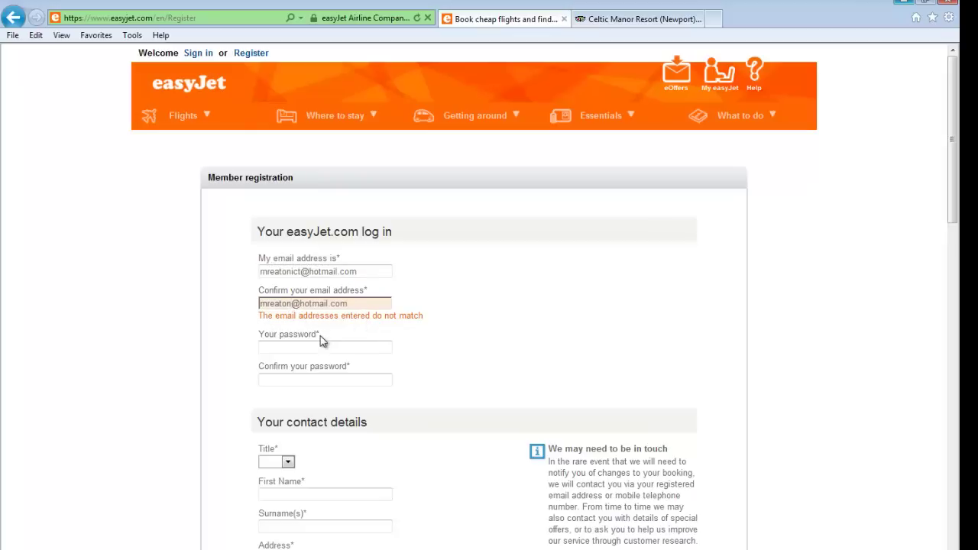
type("ict")
key("BackSpace")
key("BackSpace")
left_click(295, 308)
type("ct")
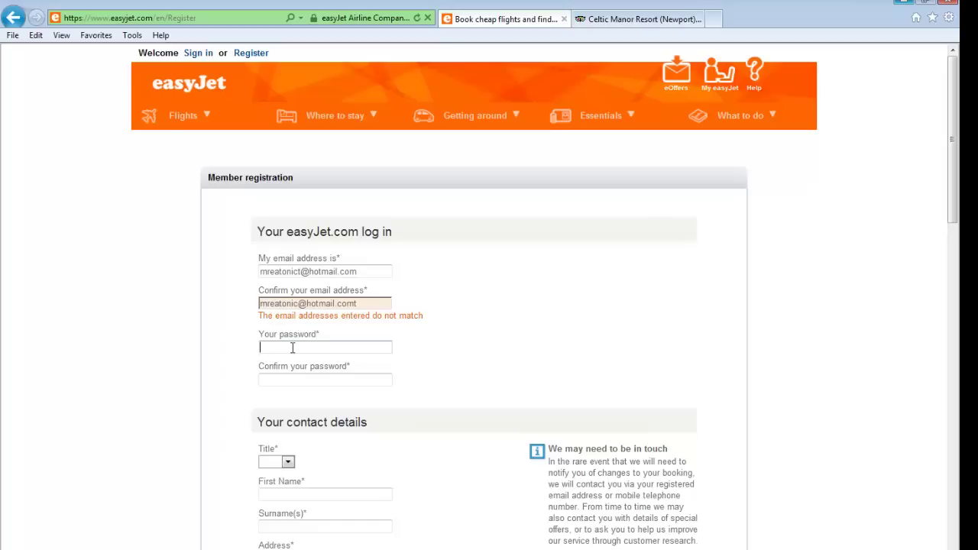
left_click(366, 304)
left_click(340, 348)
left_click(297, 303)
type("t")
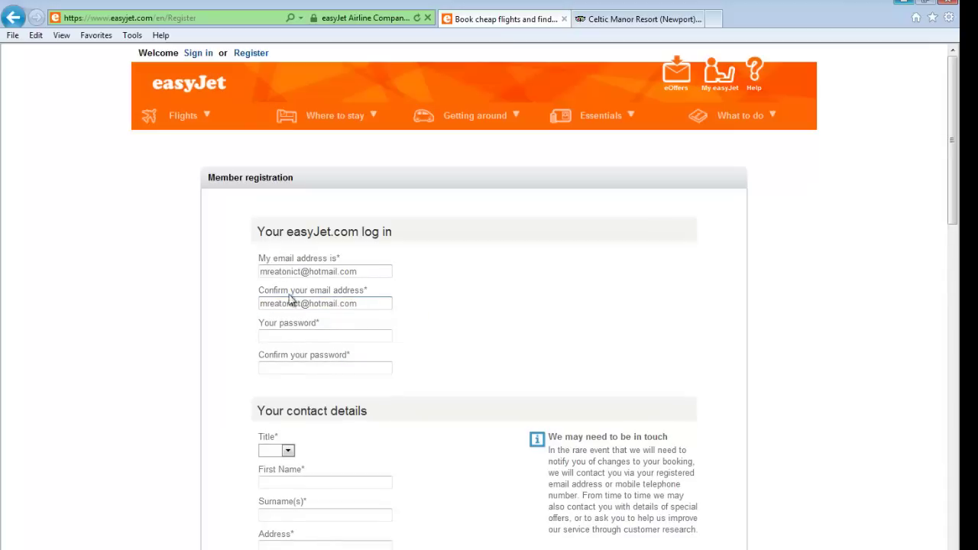
left_click(297, 336)
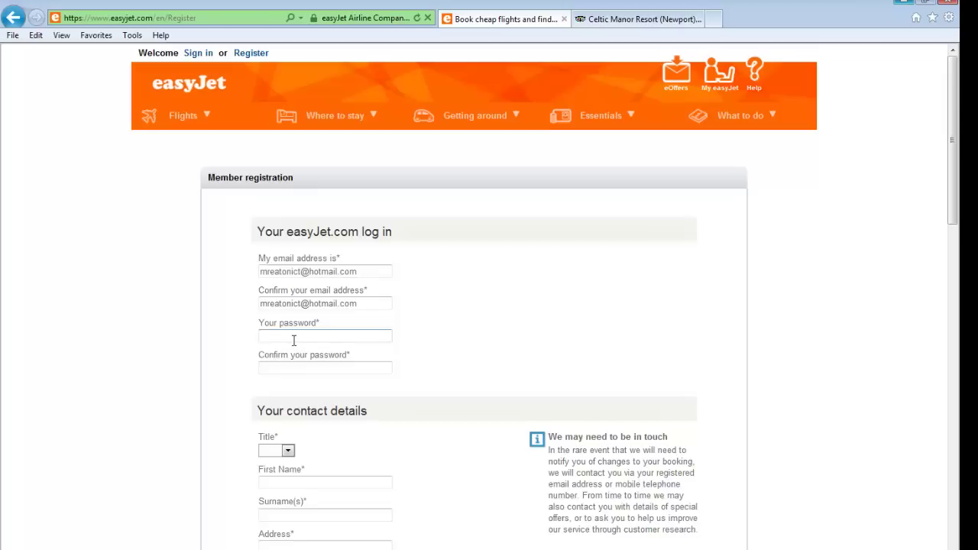
Enter the first name in the contact details, correcting it from all capitals to normal capitalisation
scroll(291, 353, "down", 2)
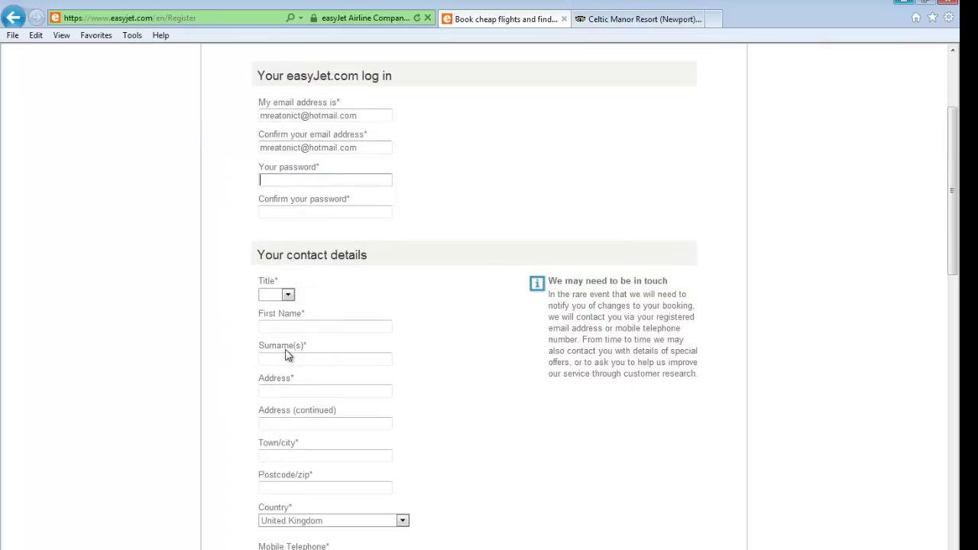
scroll(302, 314, "down", 1)
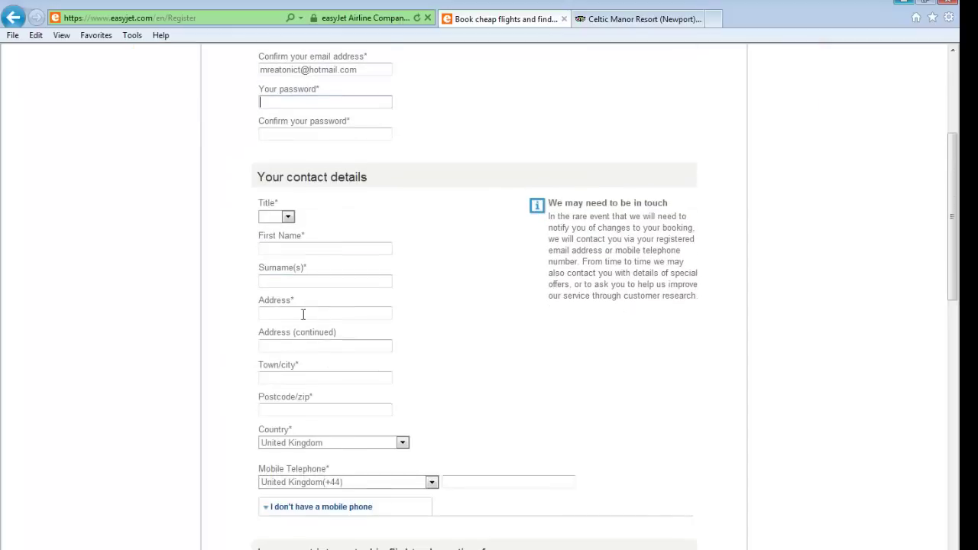
left_click(308, 249)
type("EDWARD")
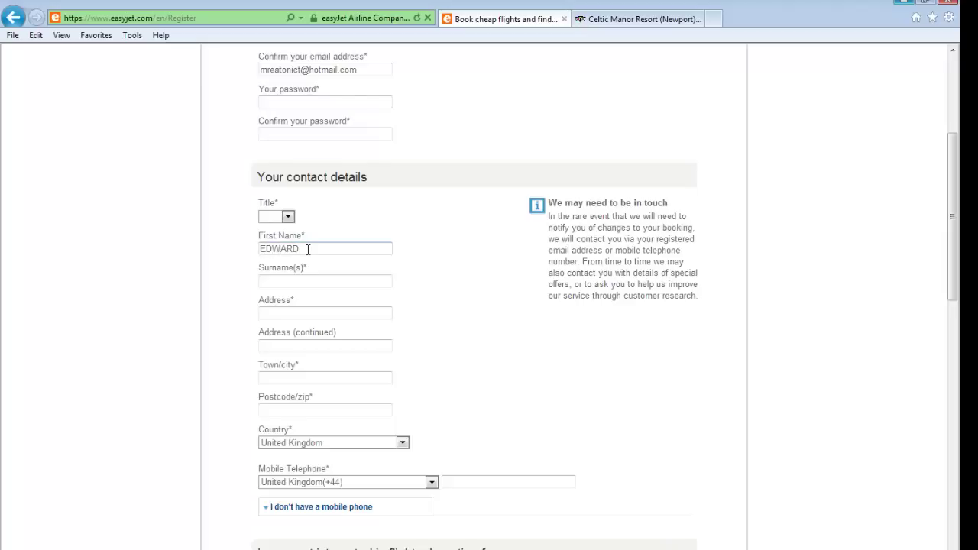
key("BackSpace")
key("BackSpace")
key("BackSpace")
key("BackSpace")
key("BackSpace")
type("dward")
Scroll up and down the registration form to review the entered contact details
scroll(420, 486, "down", 2)
scroll(402, 470, "up", 2)
scroll(602, 530, "down", 3)
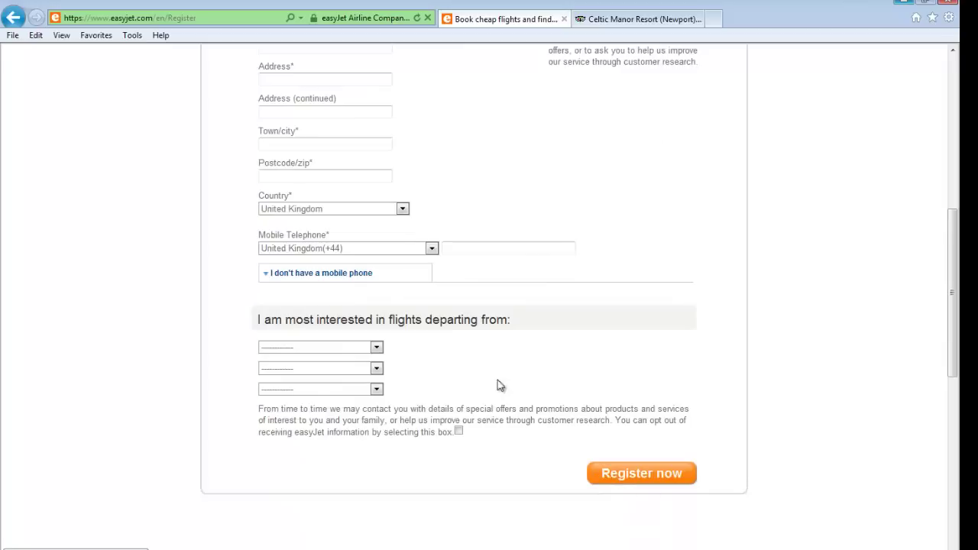
scroll(458, 352, "up", 3)
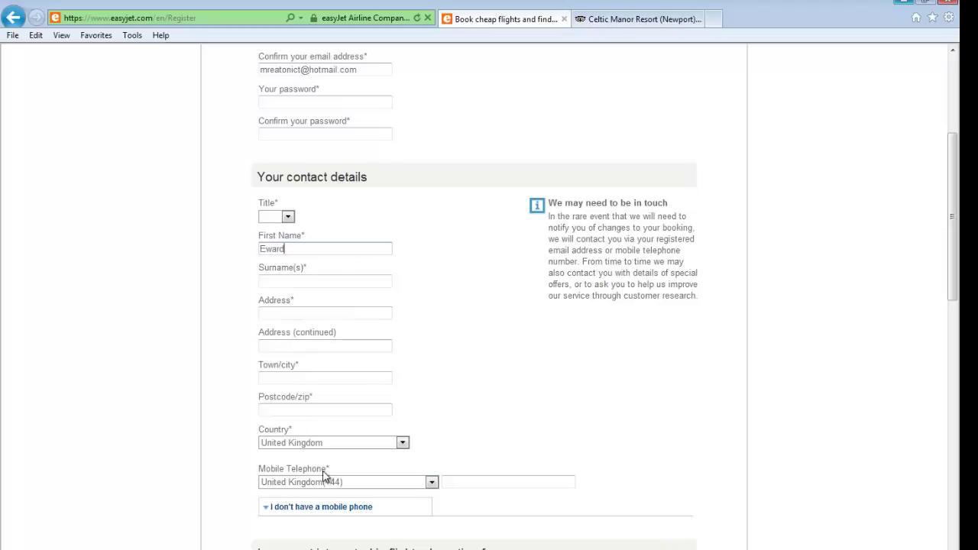
scroll(387, 269, "up", 3)
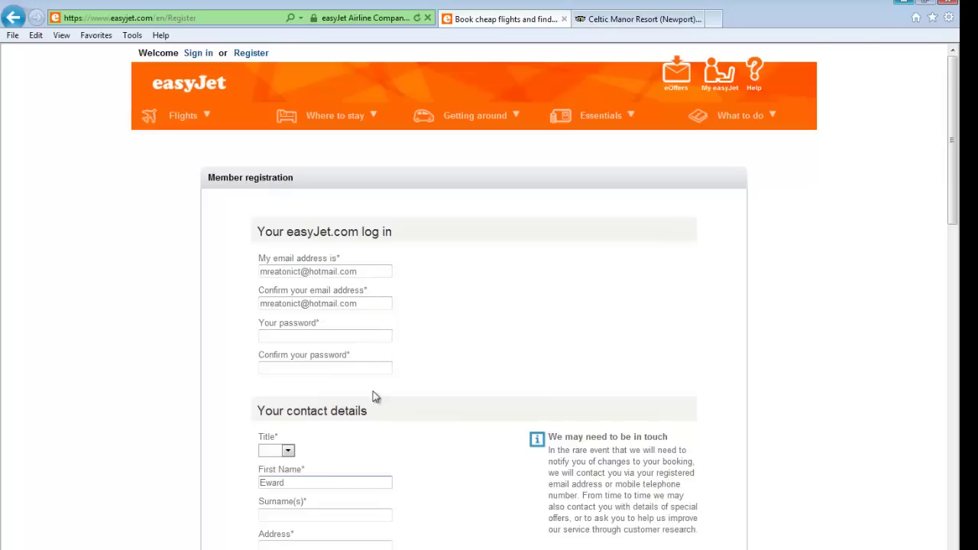
scroll(367, 410, "down", 2)
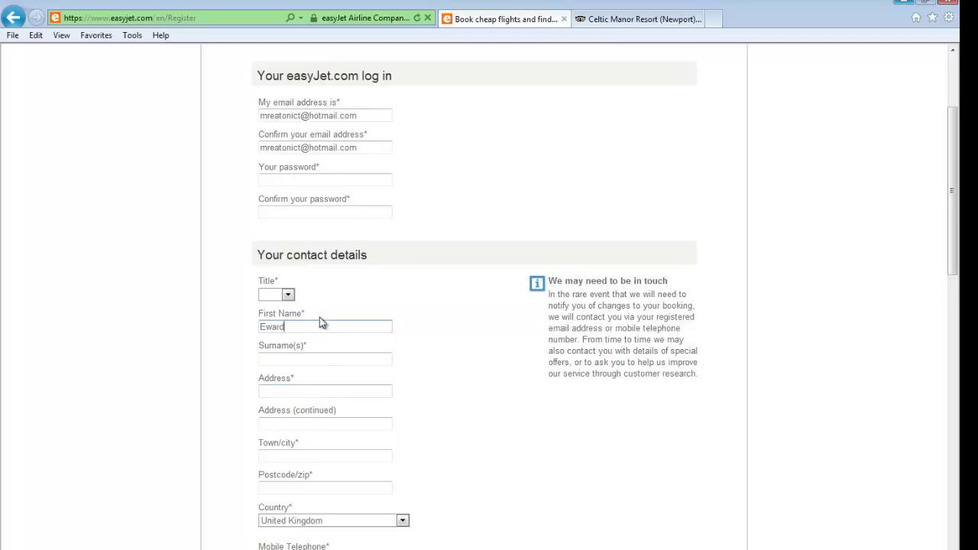
scroll(320, 349, "up", 2)
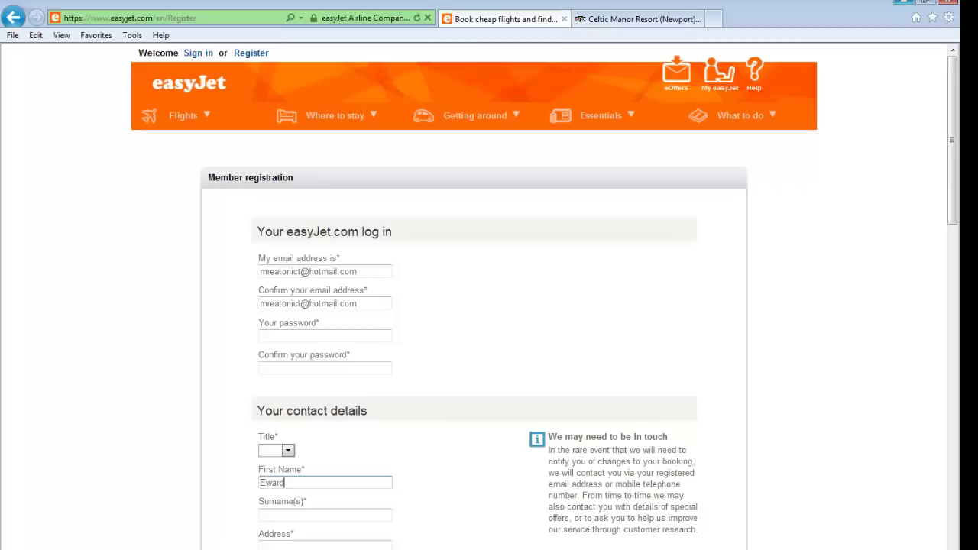
left_click(126, 547)
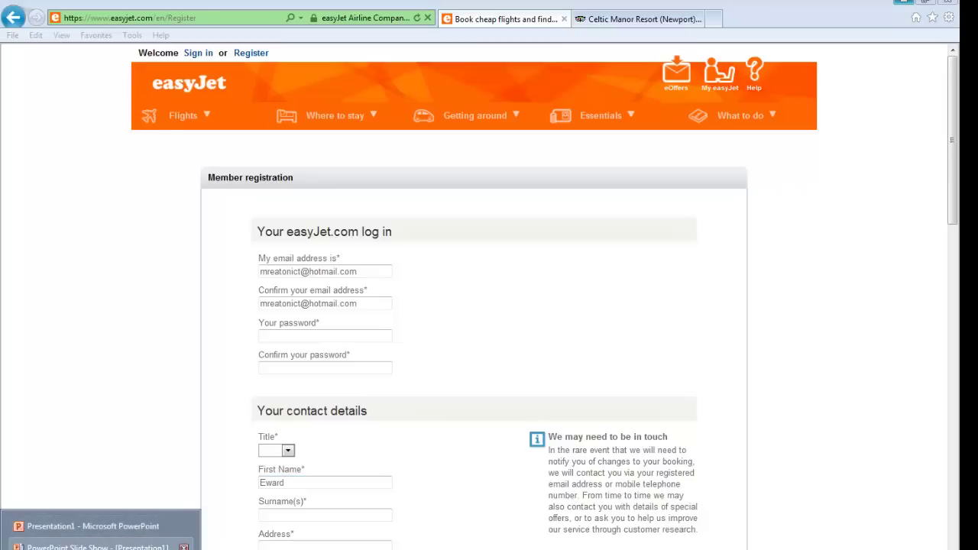
left_click(98, 547)
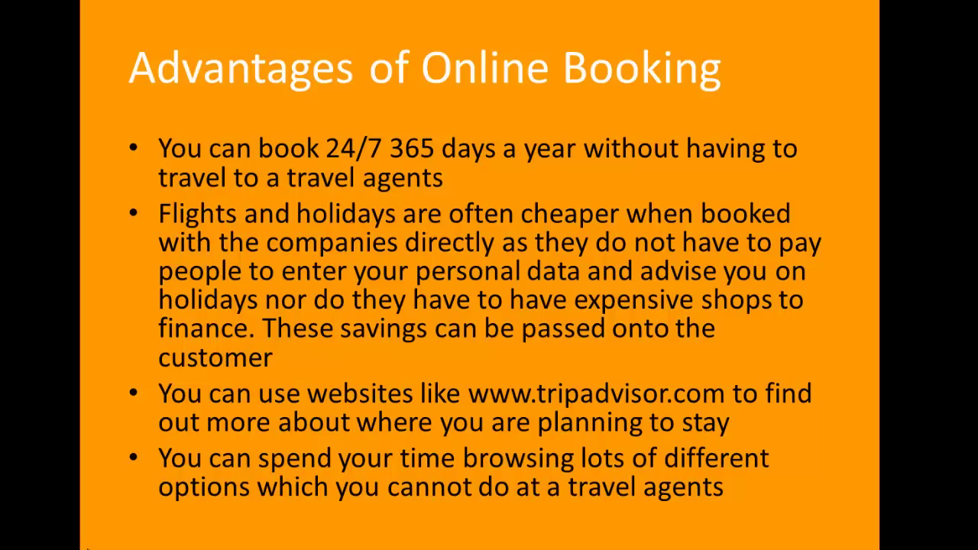
key("alt+Tab")
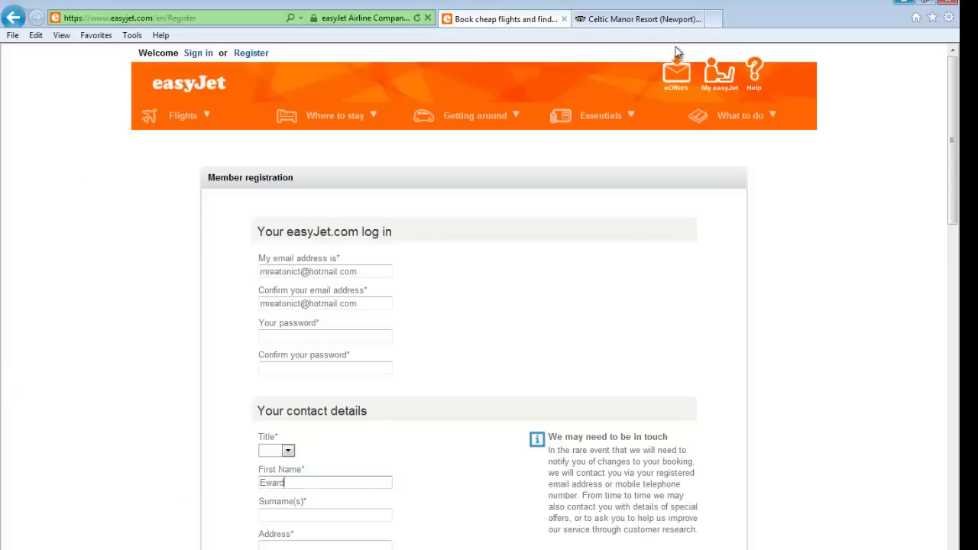
On the Celtic Manor Resort TripAdvisor page, pick 13 November as the check-in date
left_click(659, 25)
scroll(303, 364, "up", 6)
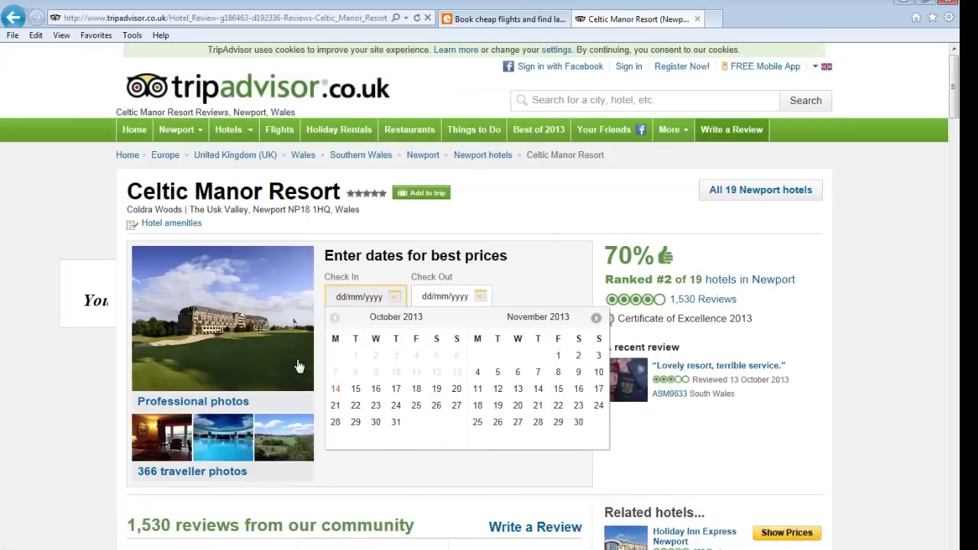
scroll(299, 363, "down", 1)
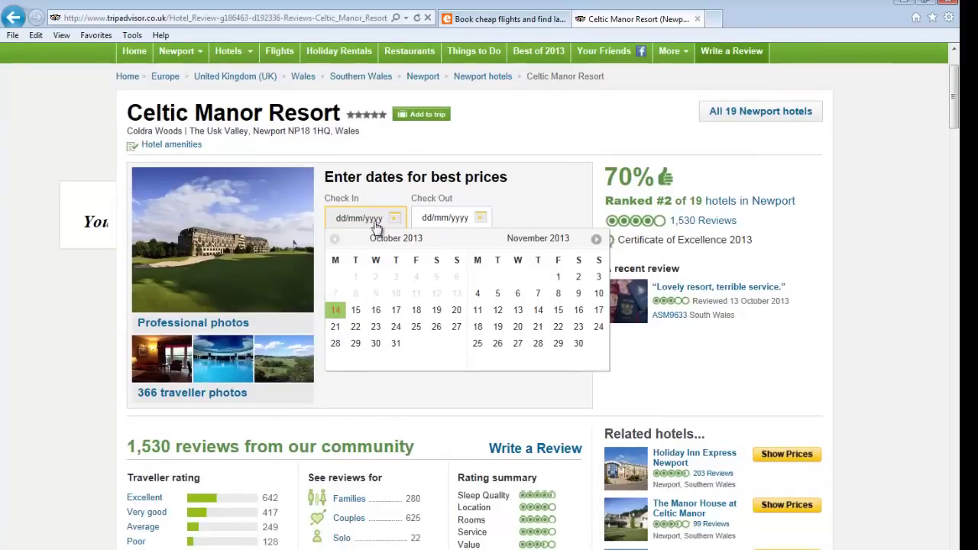
left_click(517, 310)
Scroll through the resort reviews, then resume the Advantages of Online Booking slide show full screen
scroll(515, 316, "down", 3)
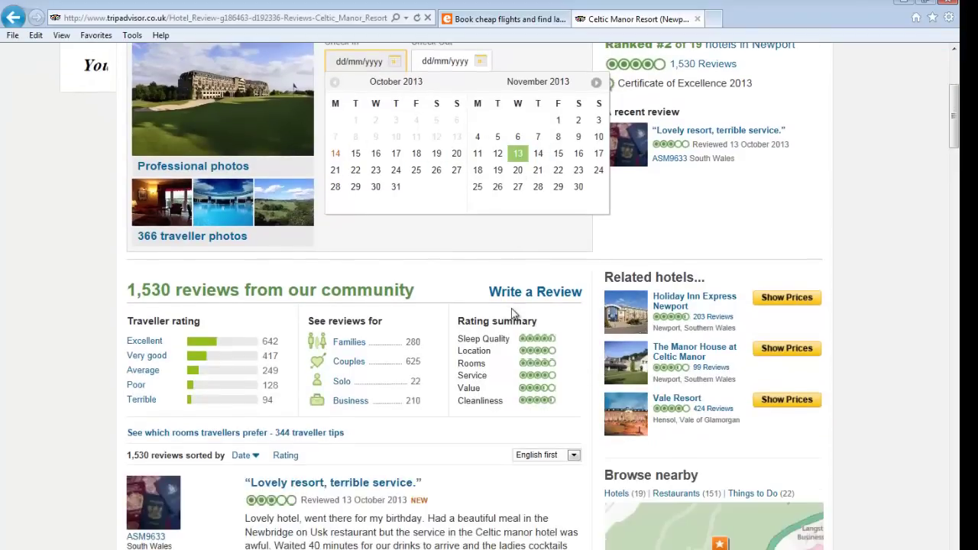
scroll(362, 299, "down", 1)
scroll(259, 351, "down", 2)
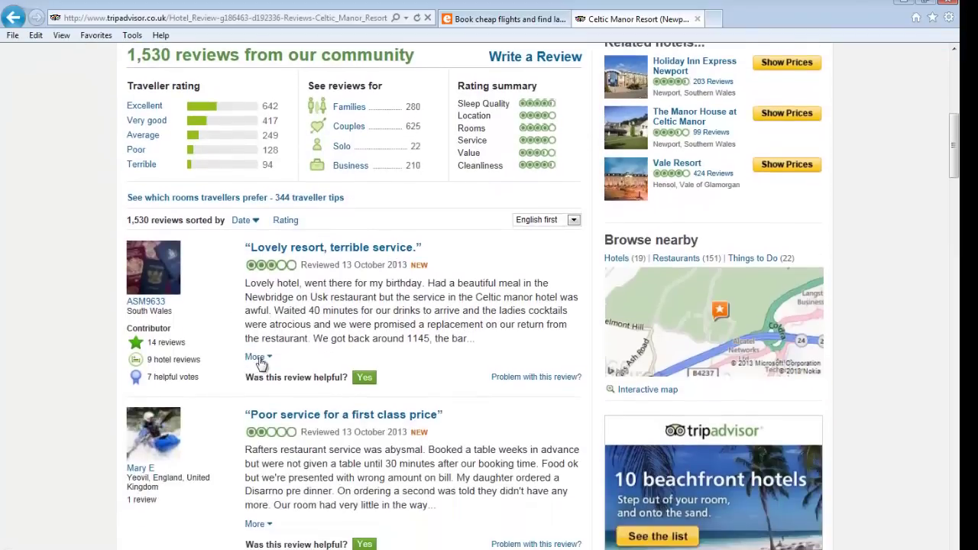
scroll(273, 371, "down", 1)
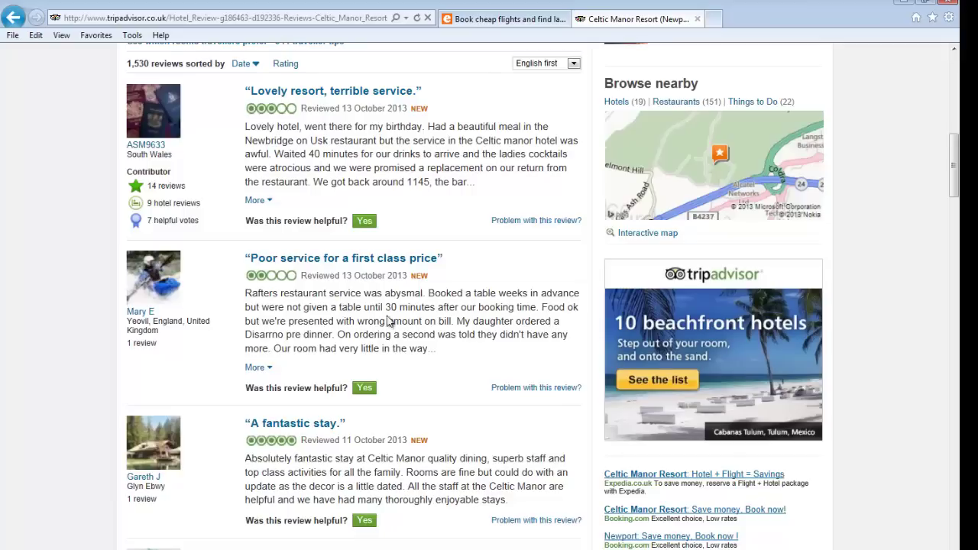
key("alt+Tab")
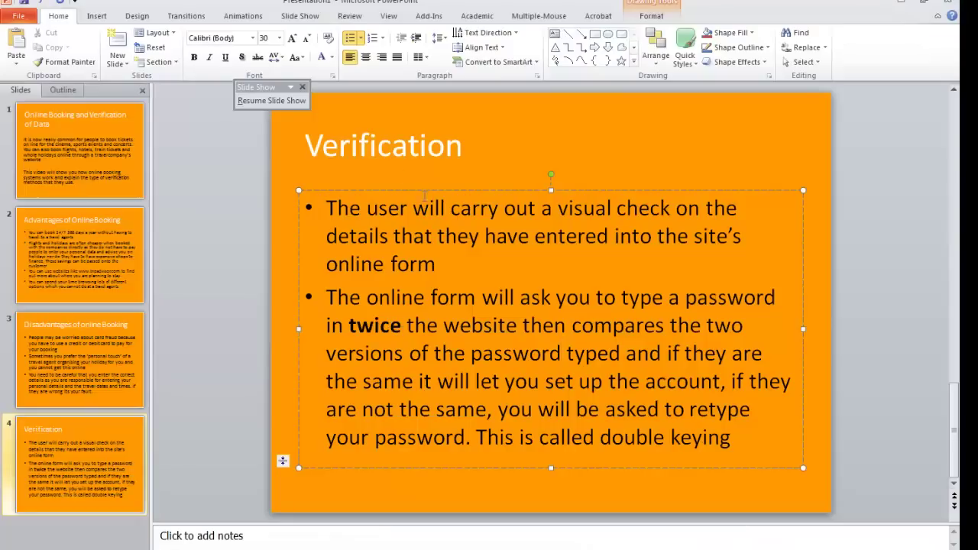
left_click(258, 101)
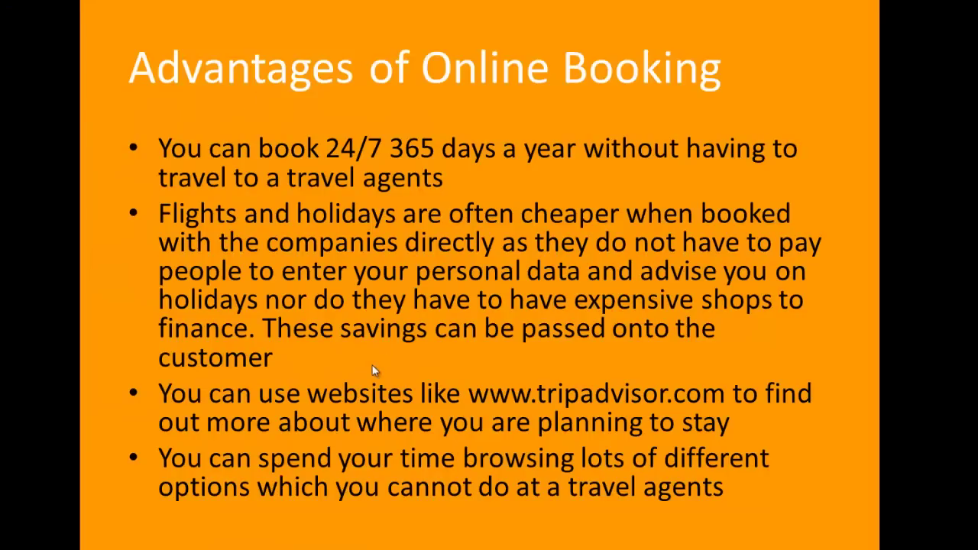